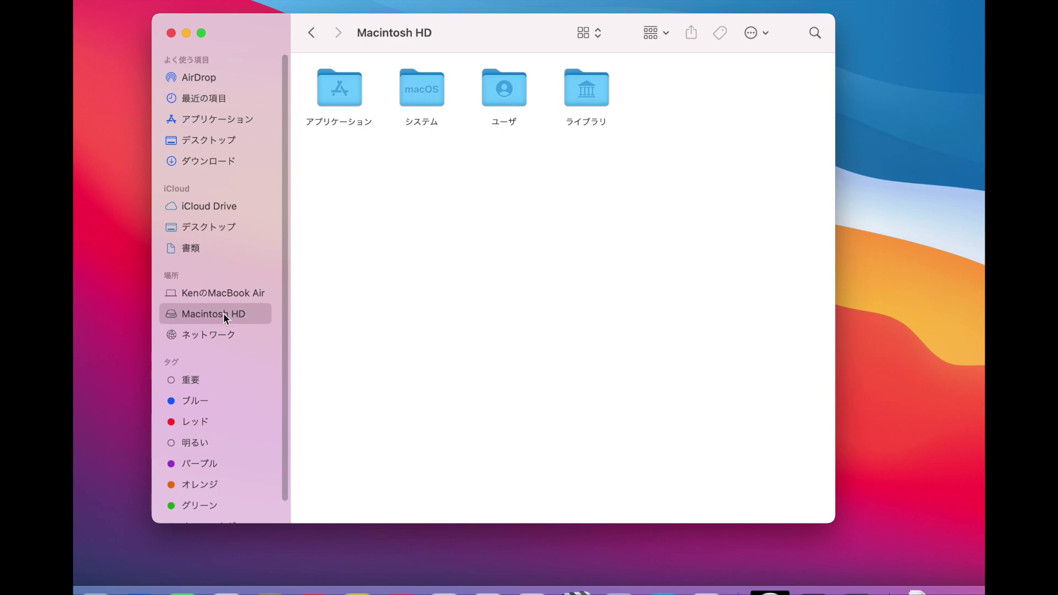
# Check the contents of the Kontakt音源 folder inside the ユーザ > 共有 folder and close the file window.
pyautogui.click(508, 95)
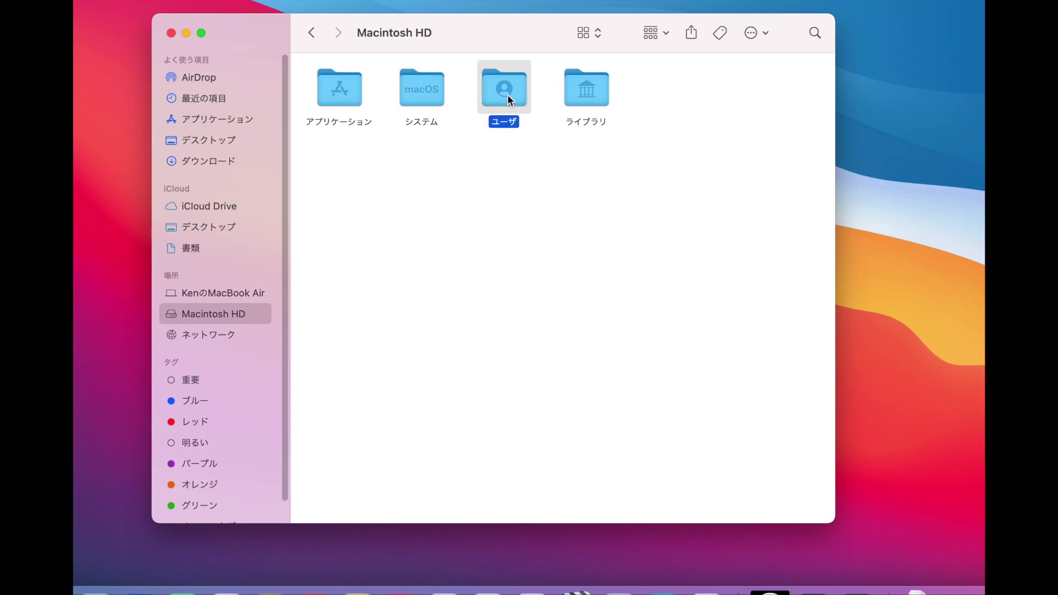
pyautogui.doubleClick(508, 95)
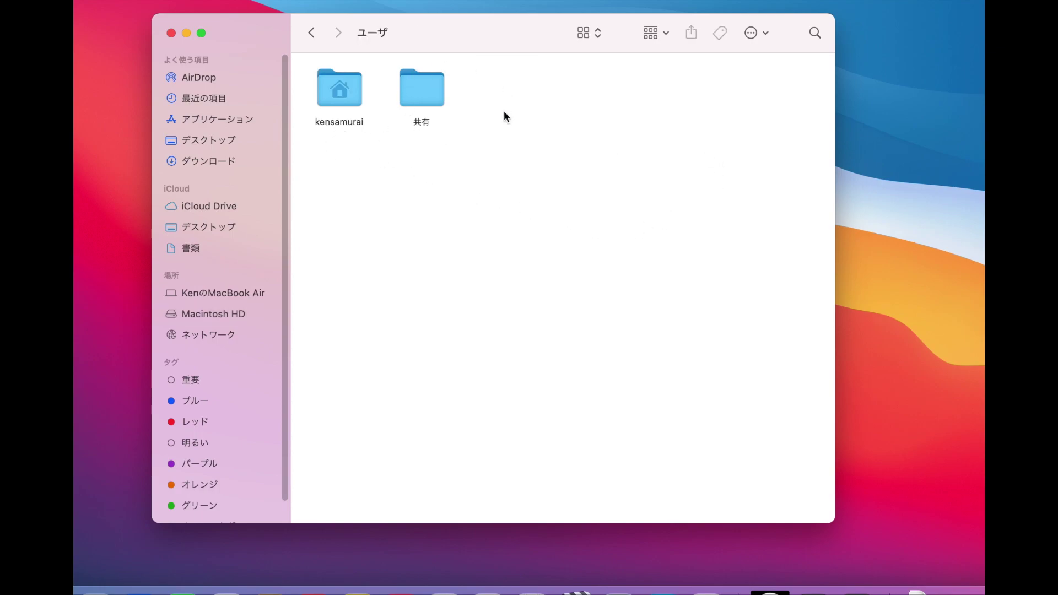
pyautogui.doubleClick(429, 97)
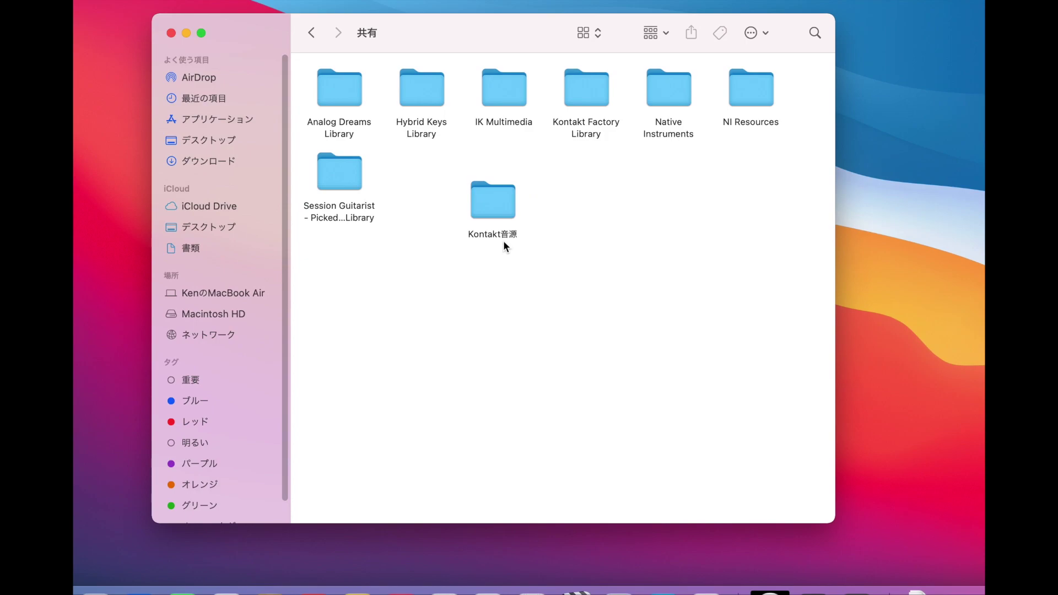
pyautogui.doubleClick(493, 204)
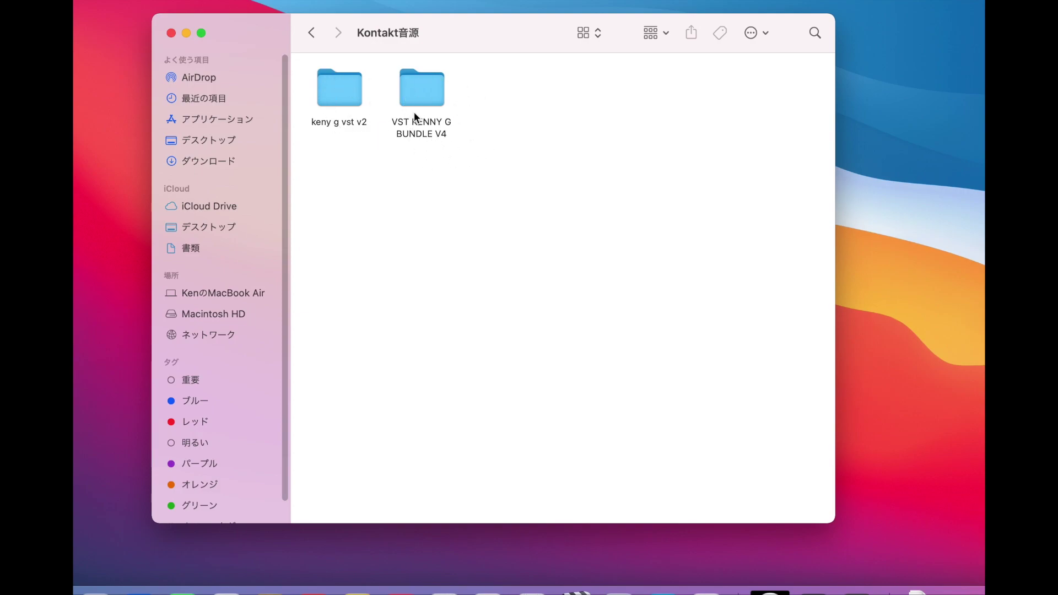
pyautogui.click(312, 32)
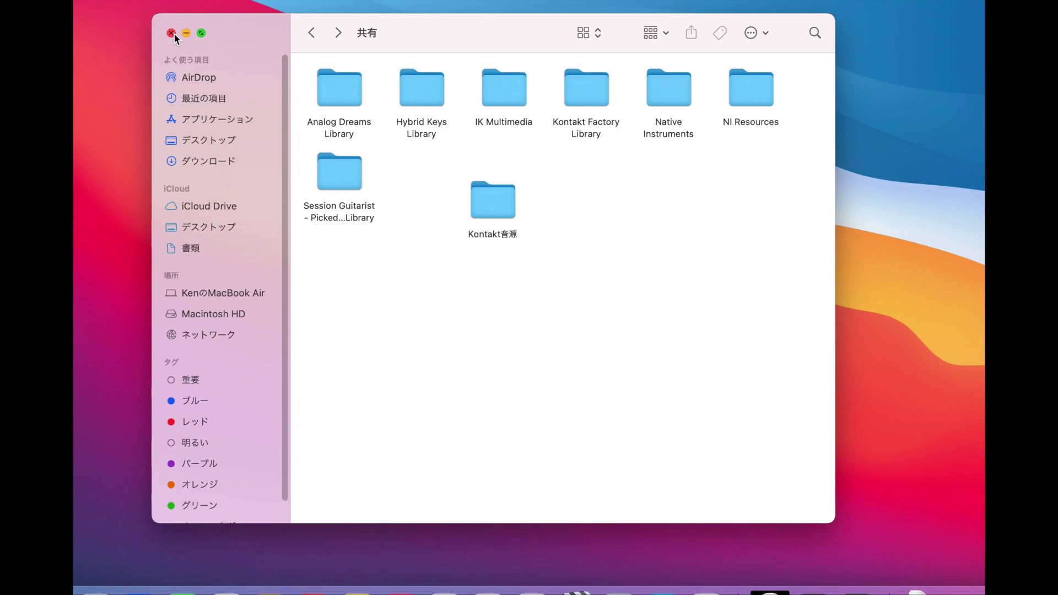
pyautogui.click(172, 33)
# Switch to Kontakt and expand Macintosh HD in its file browser.
pyautogui.click(770, 591)
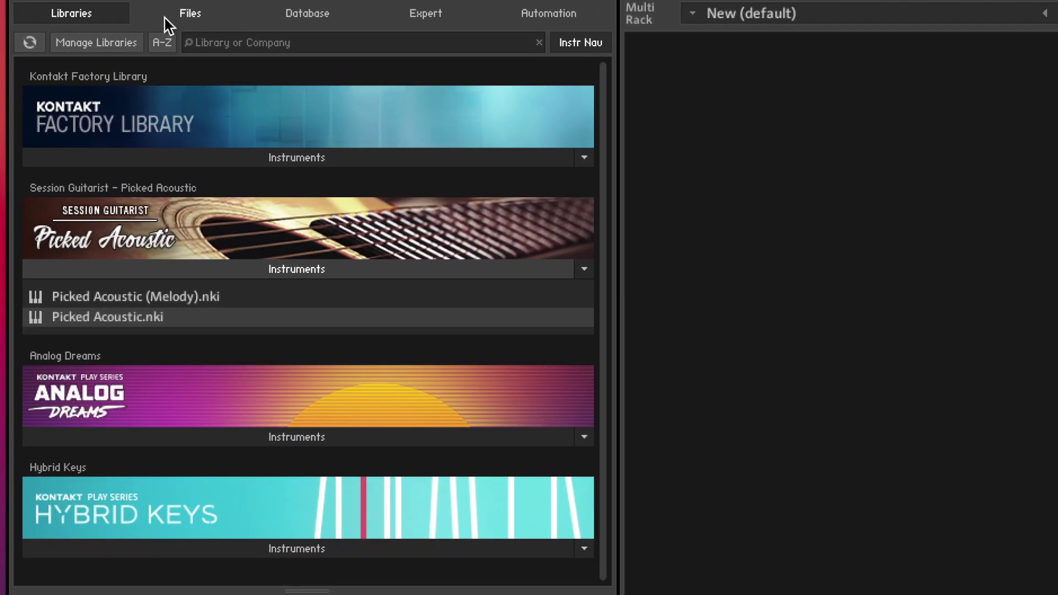
pyautogui.click(191, 14)
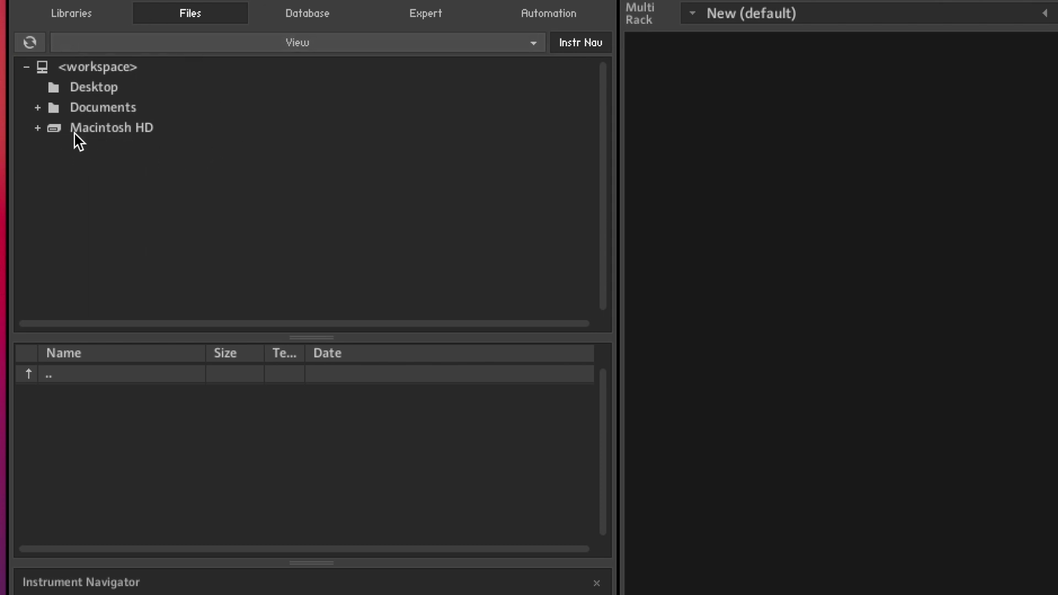
pyautogui.click(92, 129)
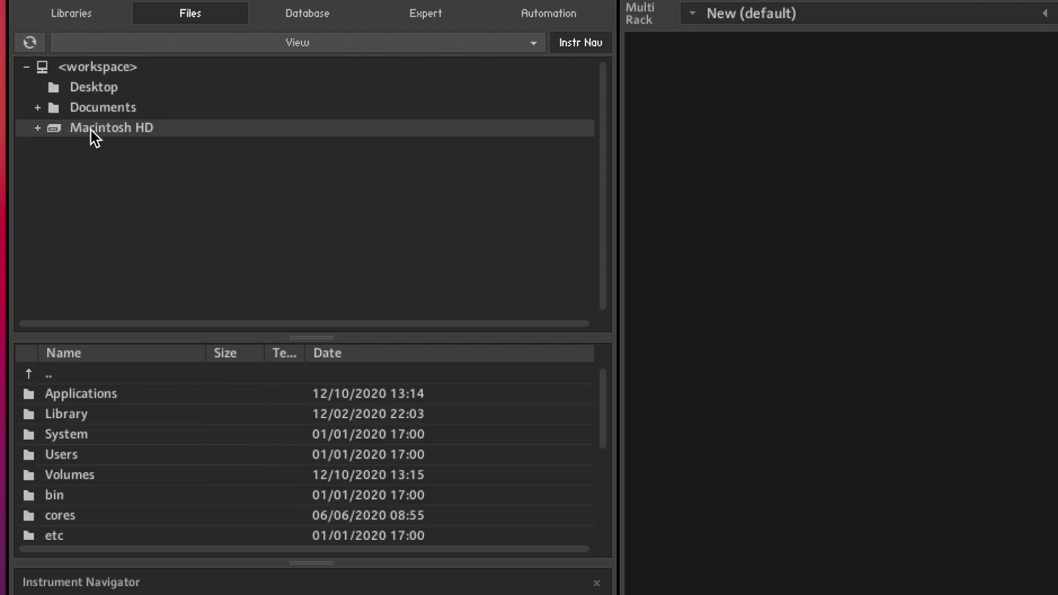
pyautogui.click(37, 128)
# Open the Kontakt音源 folder under Users > Shared on Macintosh HD.
pyautogui.scroll(-1, 127, 208)
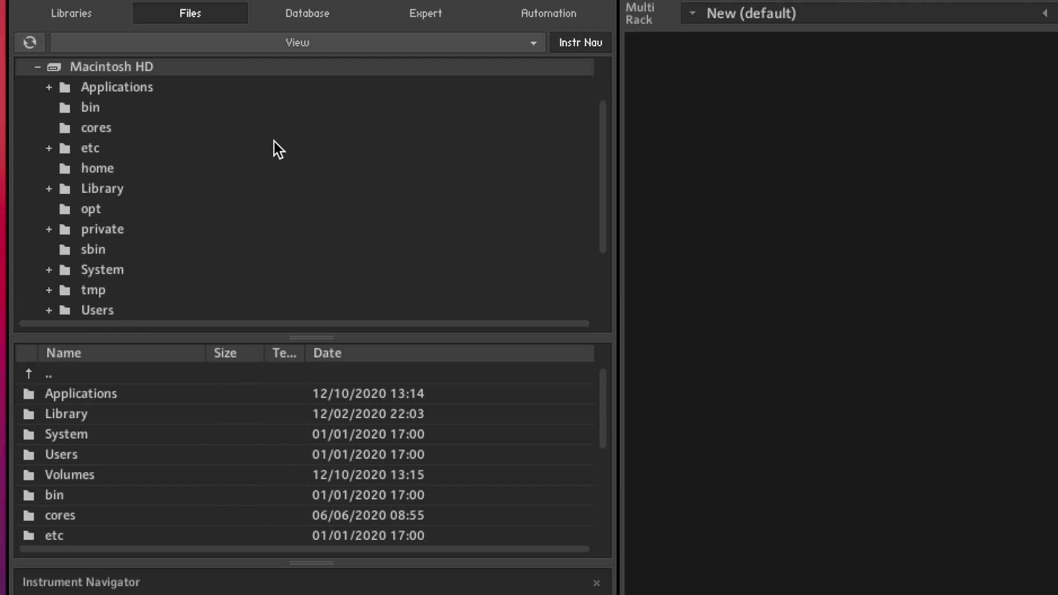
pyautogui.scroll(-2, 197, 231)
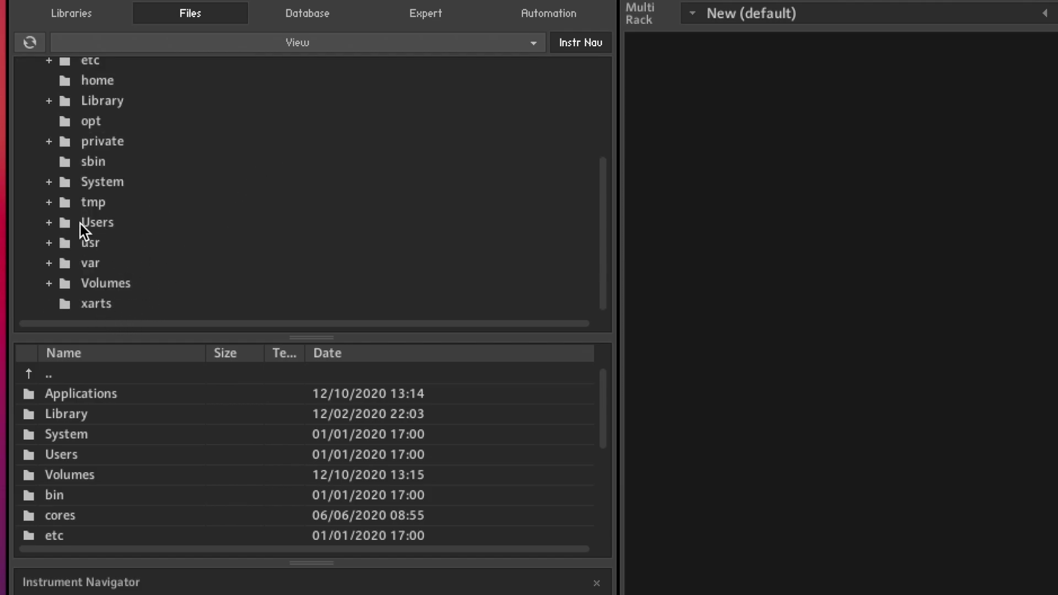
pyautogui.click(100, 226)
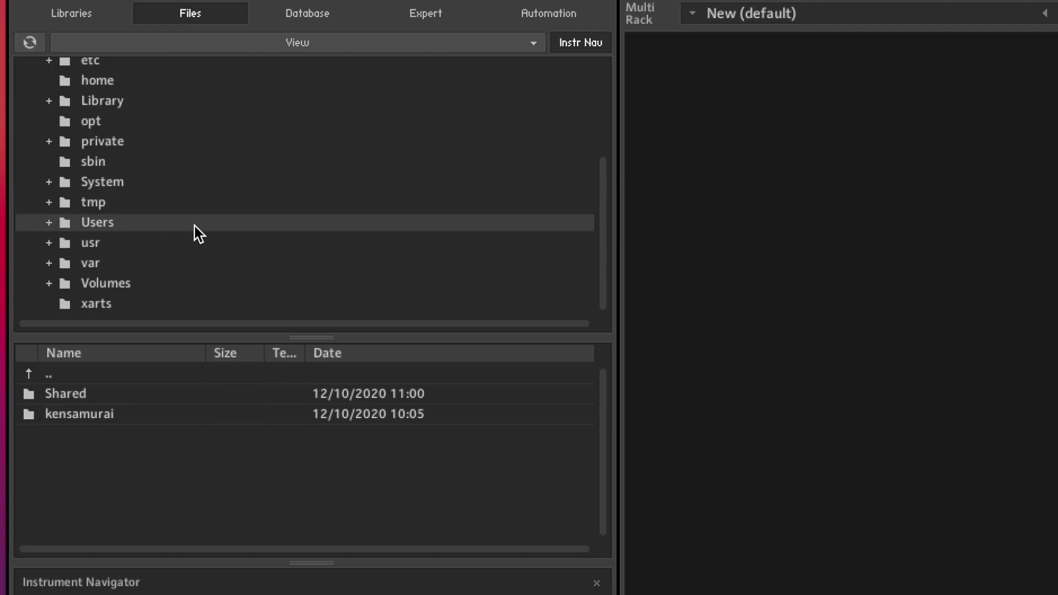
pyautogui.click(49, 223)
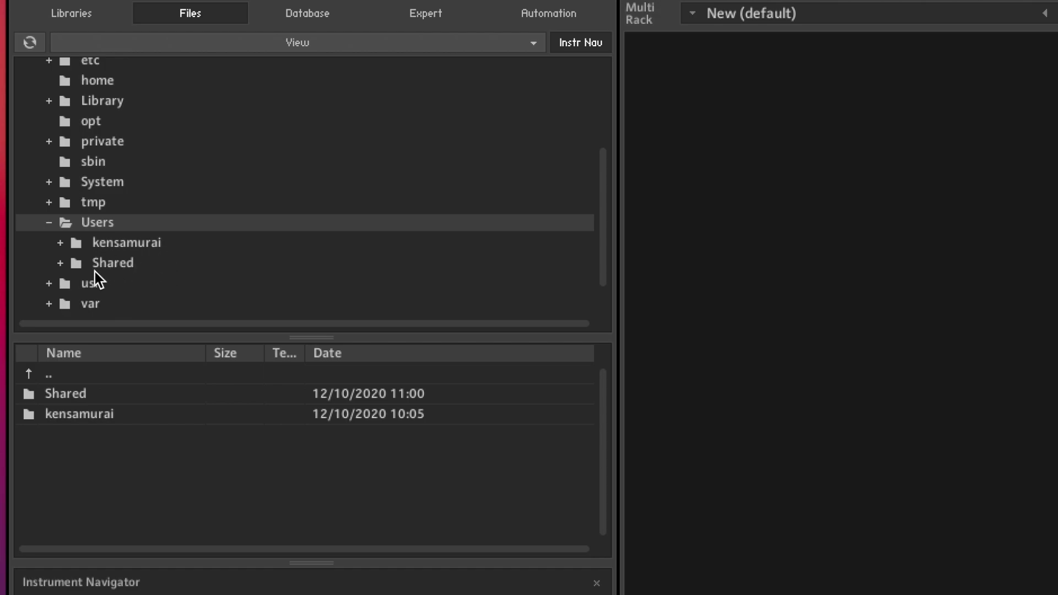
pyautogui.click(116, 265)
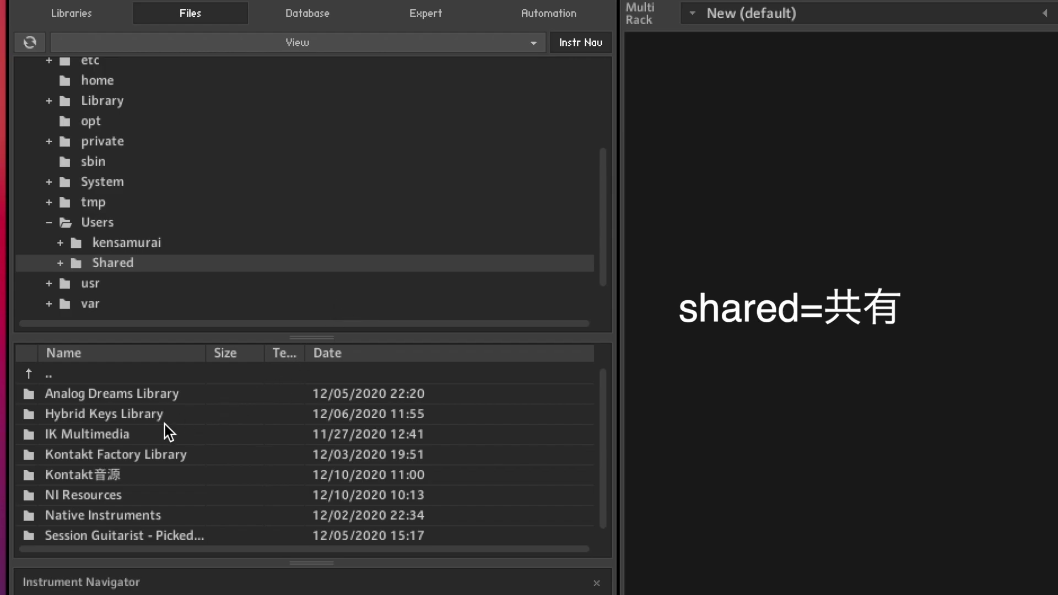
pyautogui.scroll(-1, 143, 432)
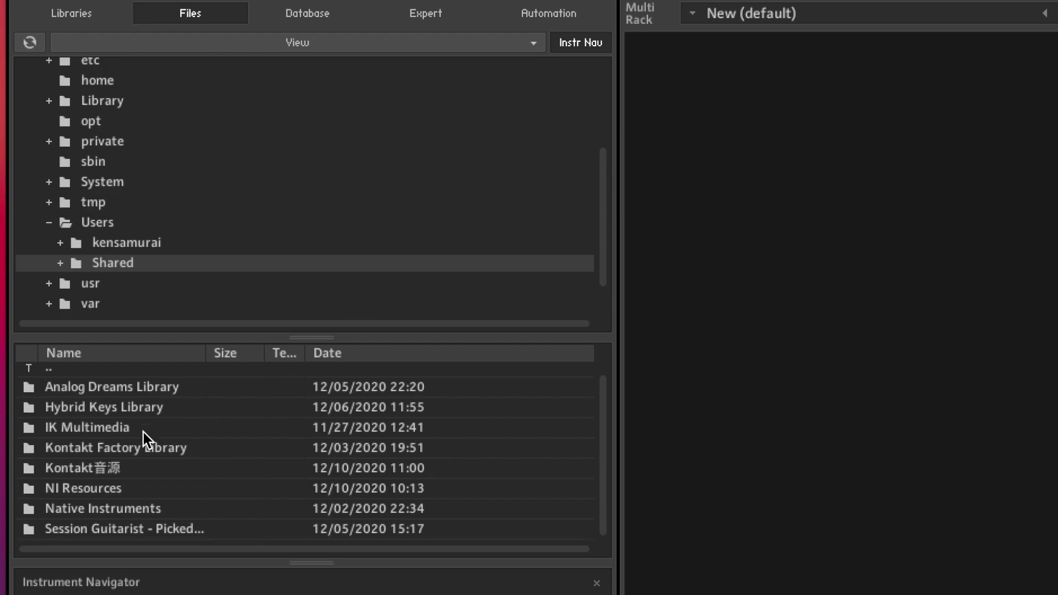
pyautogui.click(82, 473)
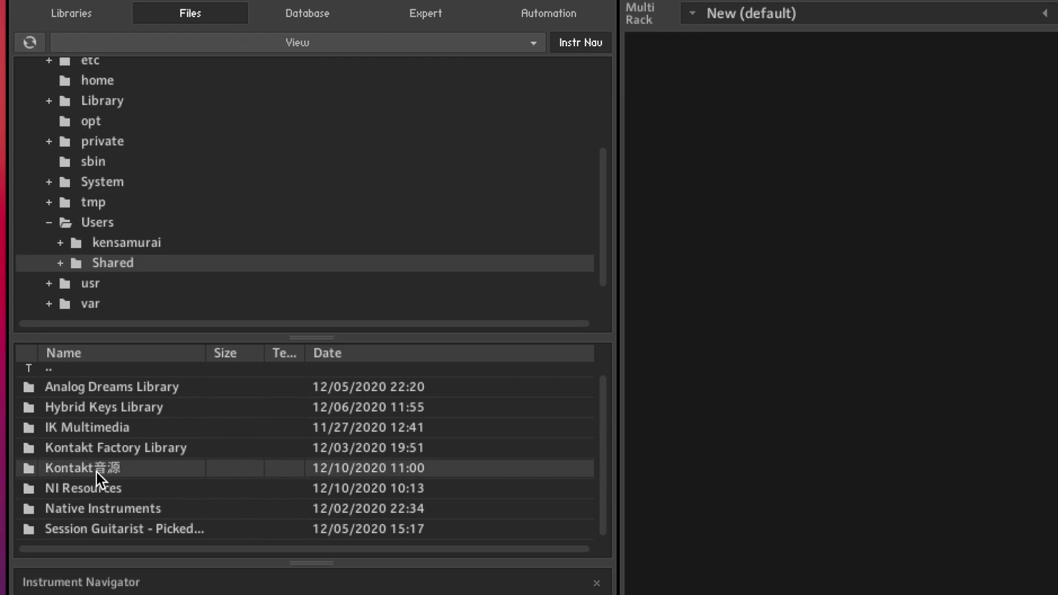
pyautogui.doubleClick(97, 472)
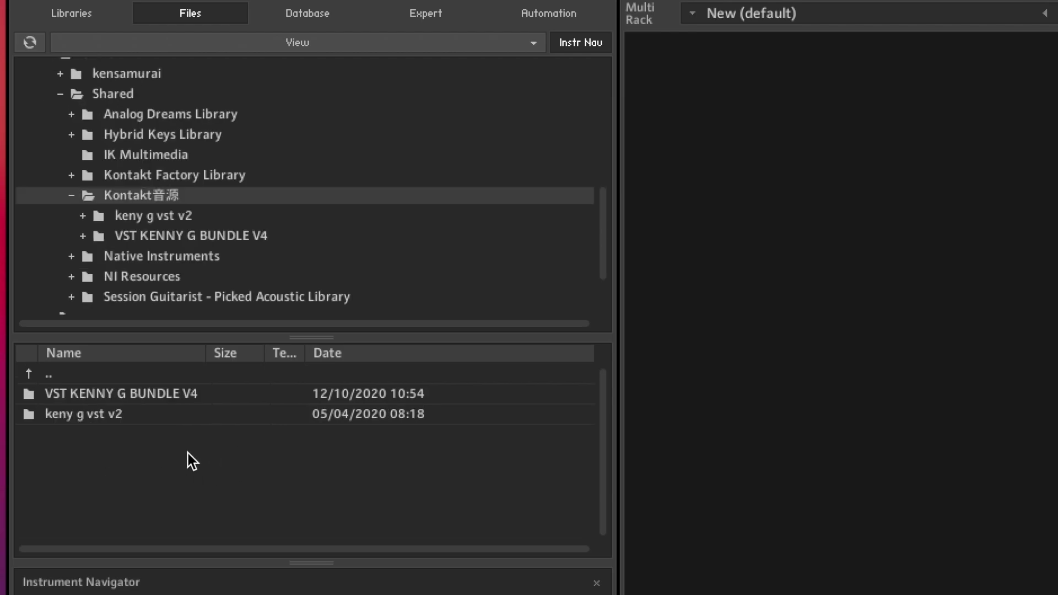
# Open the keny g vst v2 library folder inside Kontakt音源.
pyautogui.click(85, 417)
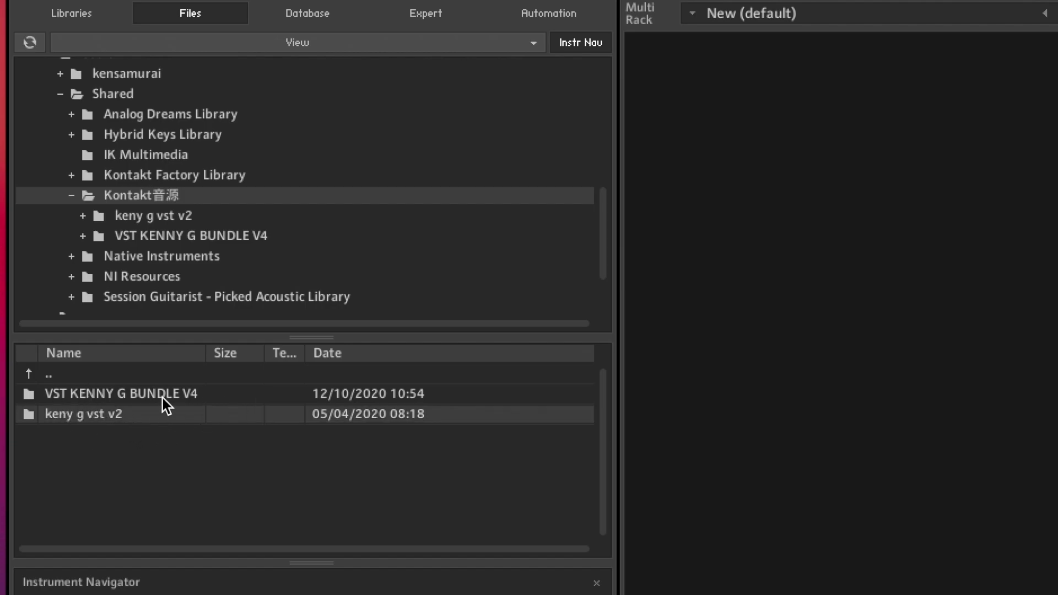
pyautogui.click(164, 395)
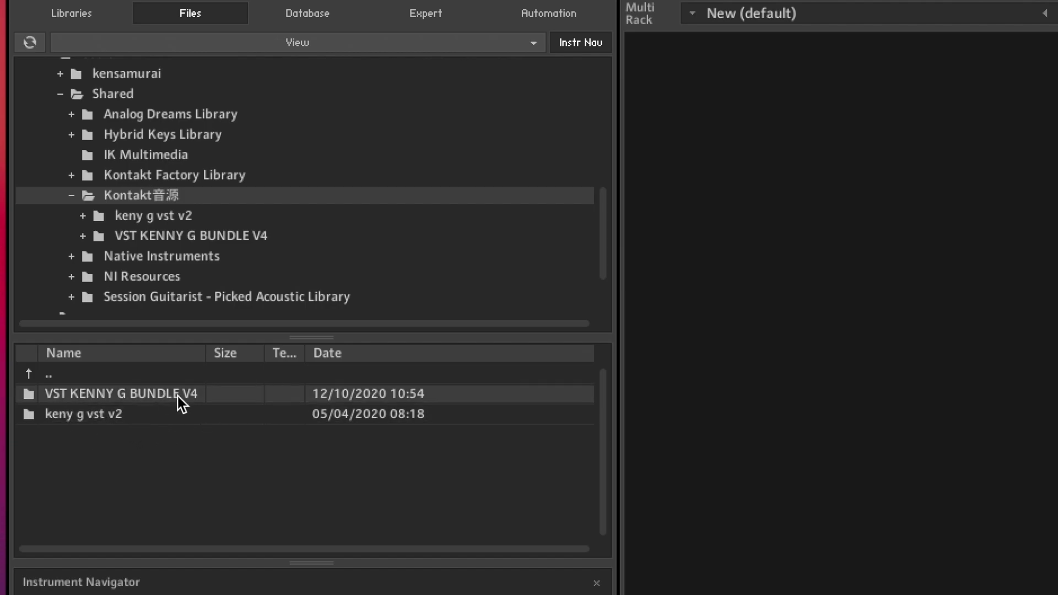
pyautogui.click(160, 423)
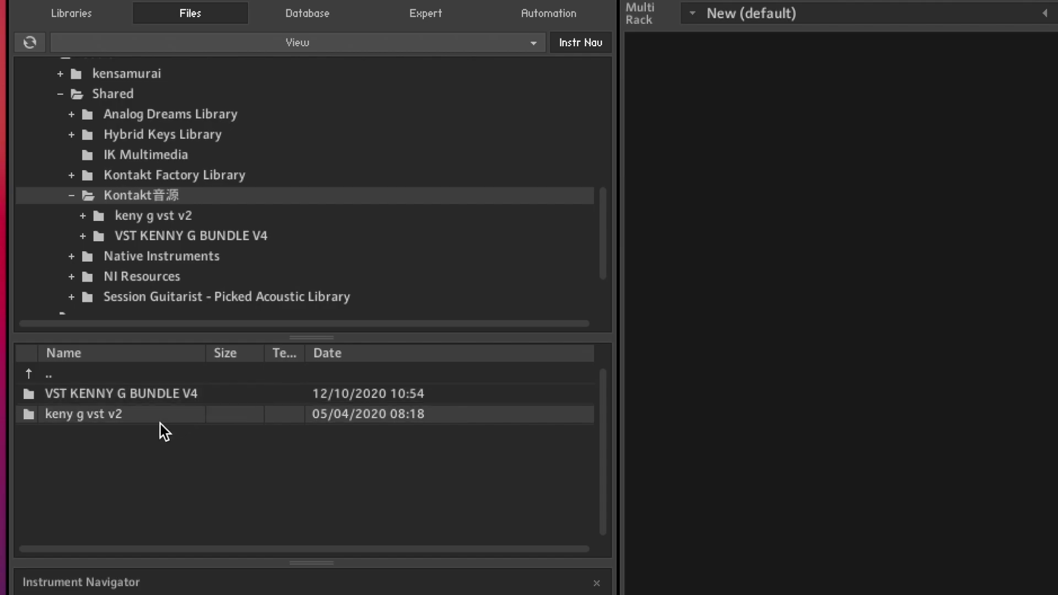
pyautogui.doubleClick(130, 421)
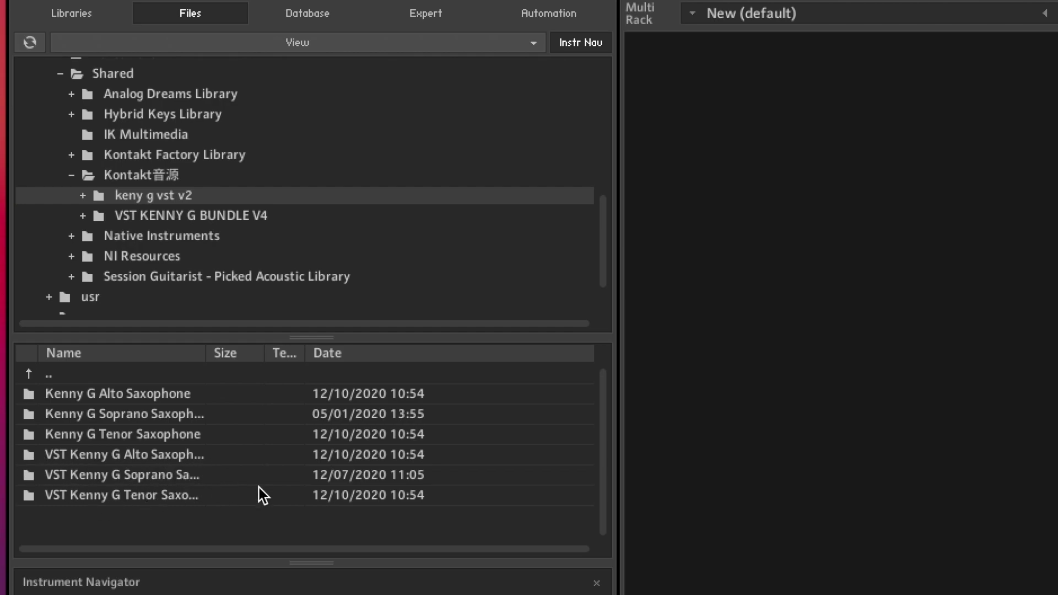
# Open the Instruments folder of Kenny G Soprano Saxophone and widen the Name column to show the full file names.
pyautogui.click(64, 413)
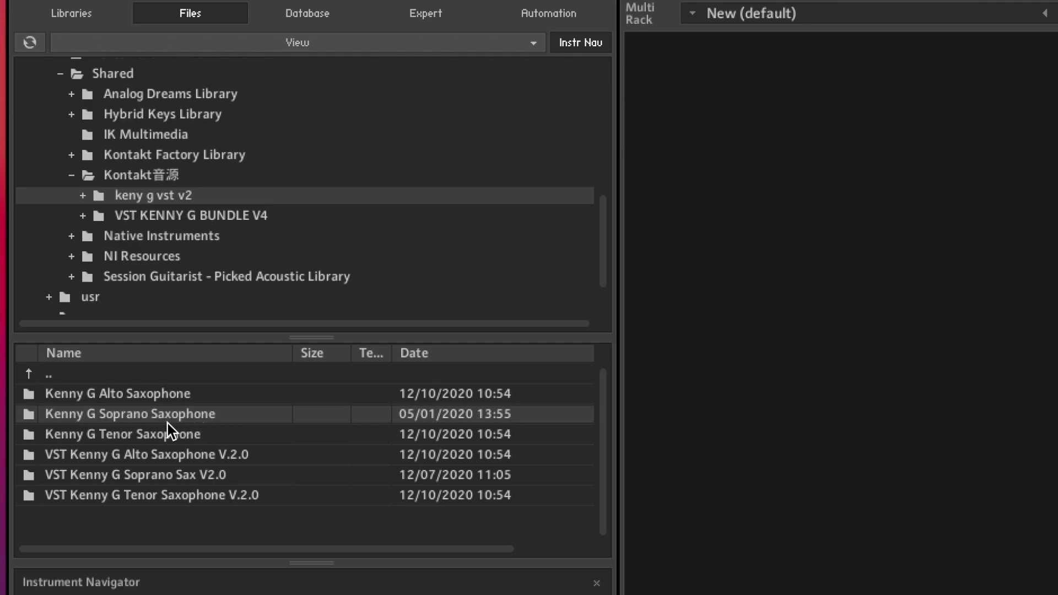
pyautogui.doubleClick(133, 419)
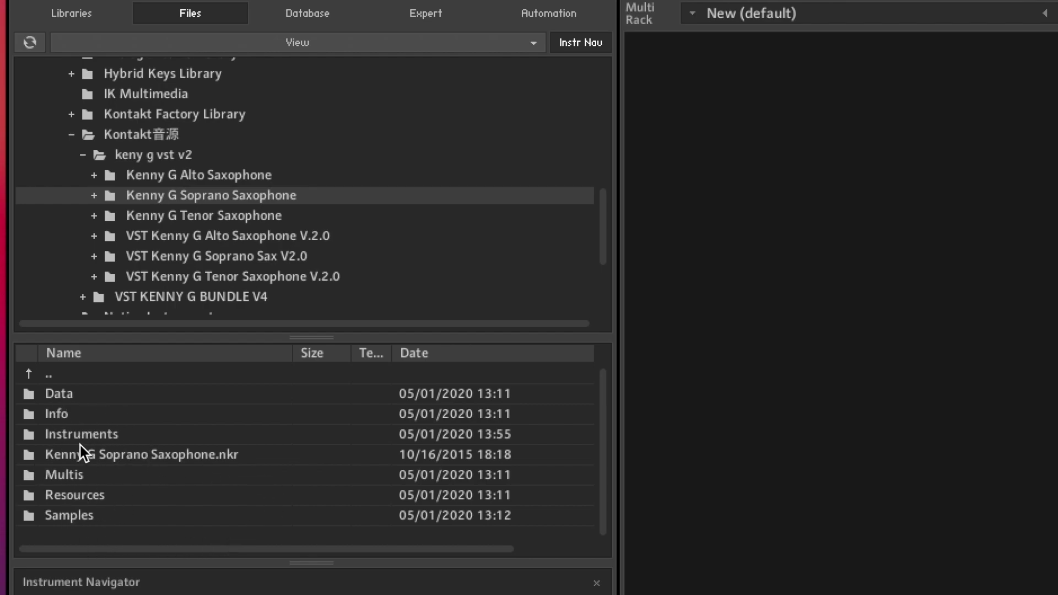
pyautogui.click(57, 441)
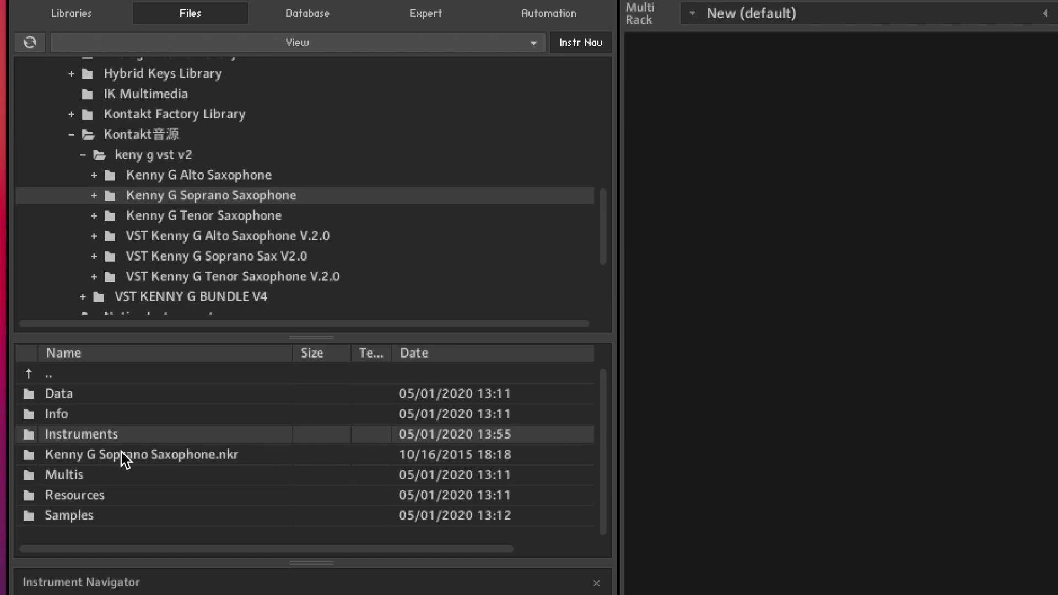
pyautogui.doubleClick(94, 437)
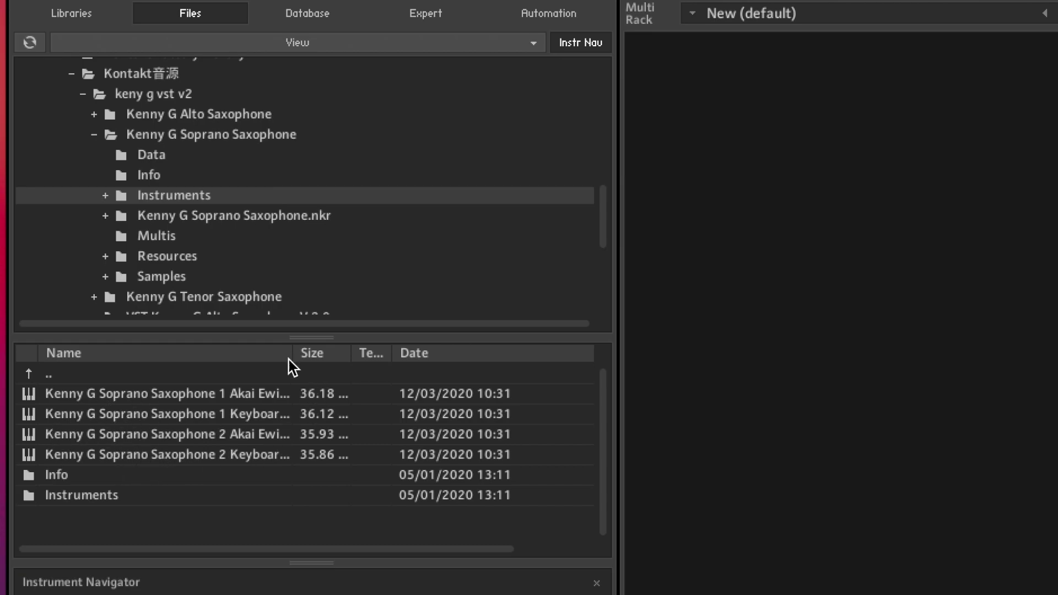
pyautogui.moveTo(292, 353); pyautogui.dragTo(368, 353)
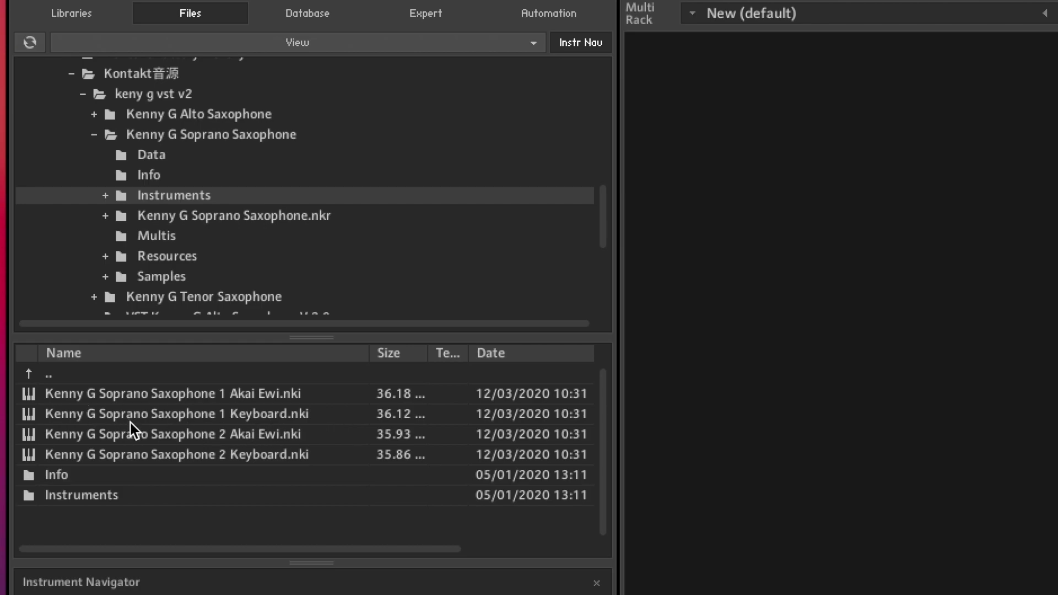
# Load Kenny G Soprano Saxophone 2 Keyboard.nki into the empty multi rack.
pyautogui.click(160, 457)
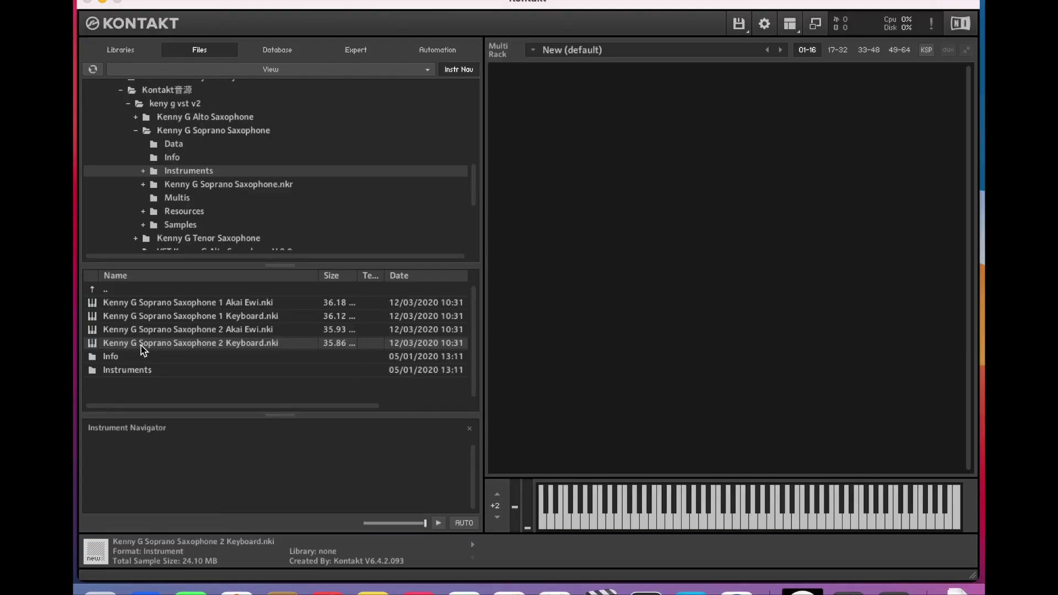
pyautogui.moveTo(143, 348); pyautogui.dragTo(664, 307)
pyautogui.moveTo(739, 238); pyautogui.dragTo(733, 243)
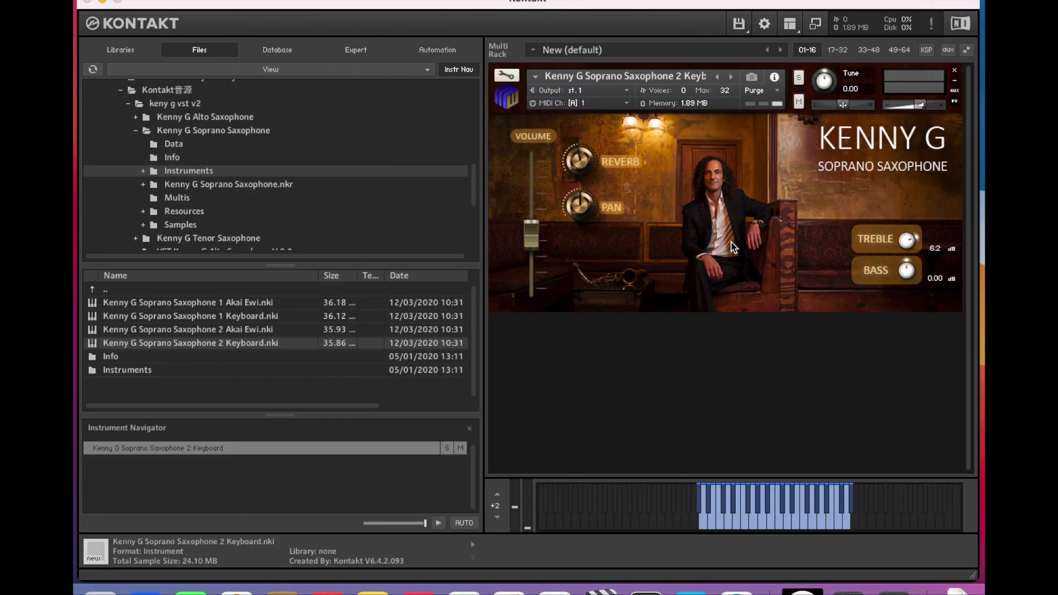
# Play a short series of notes to test the sound of the loaded soprano saxophone.
pyautogui.press('s')
pyautogui.press('d')
pyautogui.press('a')
pyautogui.press('f')
pyautogui.press('s')
pyautogui.press('d')
pyautogui.press('a')
pyautogui.press('s')
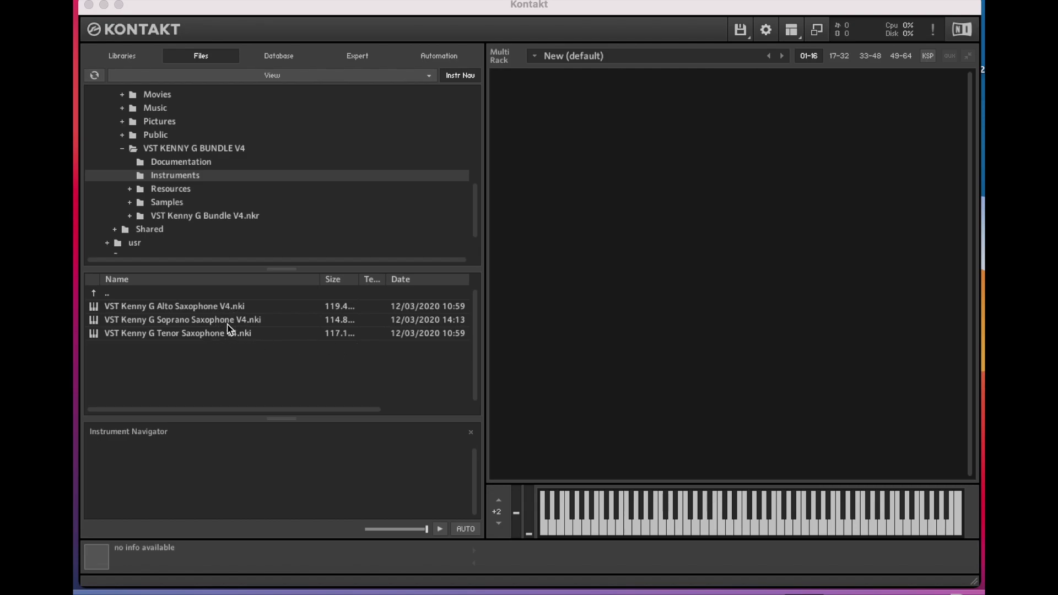
# Try loading VST Kenny G Alto Saxophone V4.nki with its missing samples located through Spotlight, and remove it from the rack.
pyautogui.click(239, 309)
pyautogui.doubleClick(239, 309)
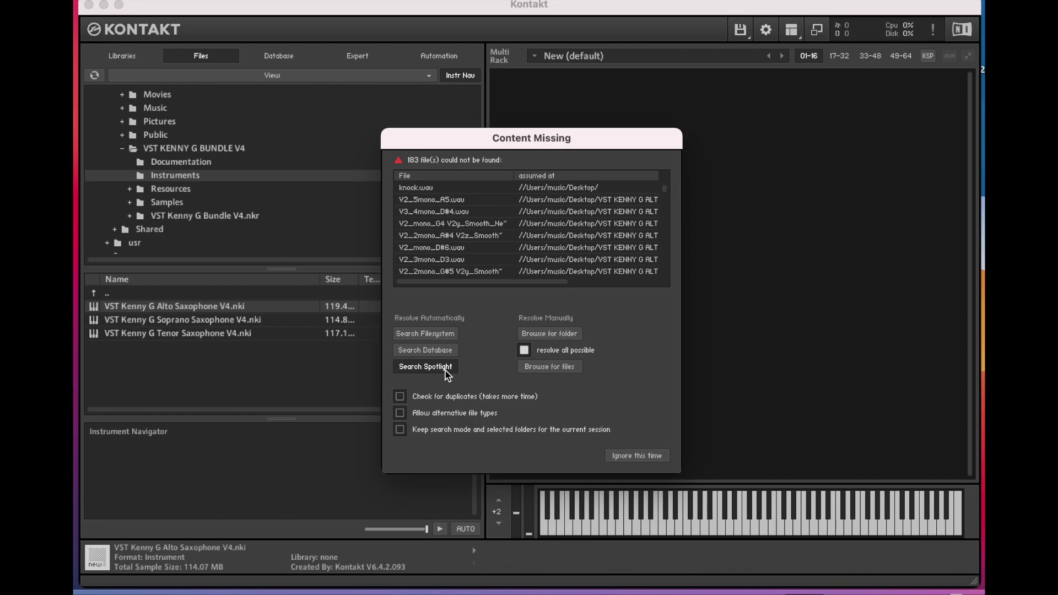
pyautogui.click(370, 429)
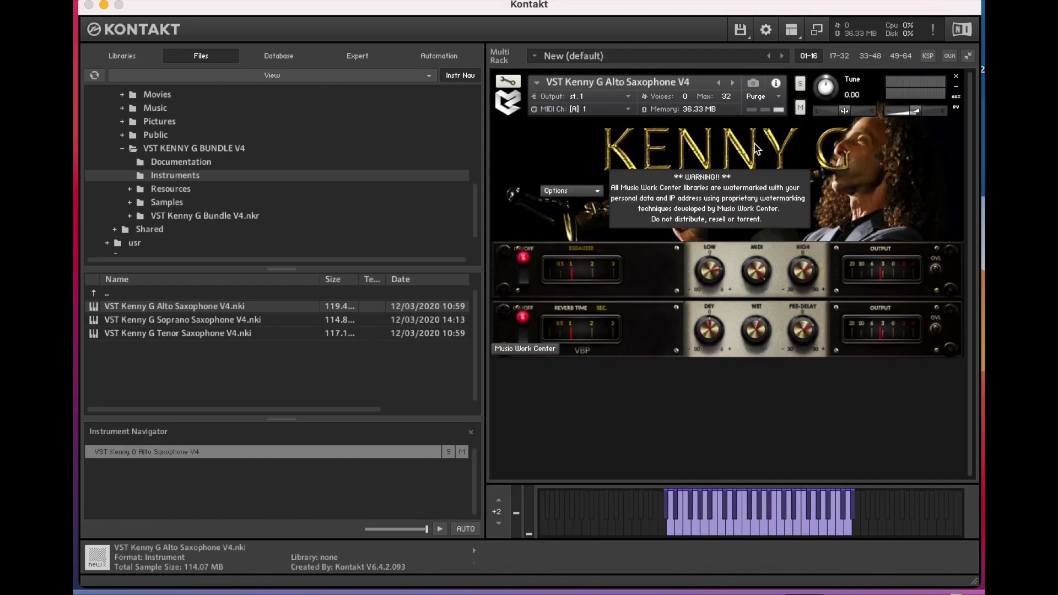
pyautogui.click(957, 77)
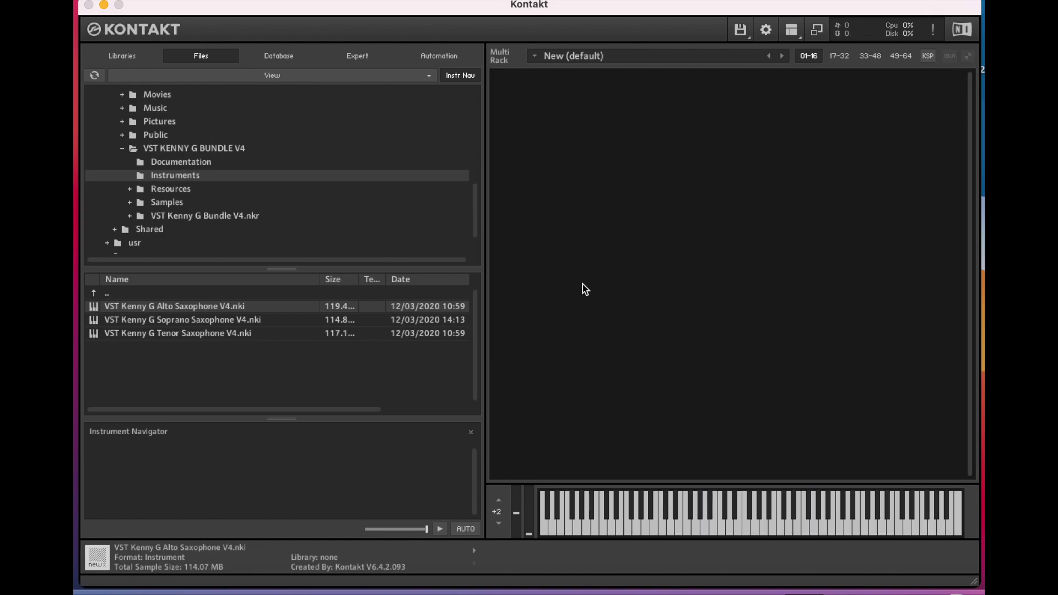
# Reload the alto saxophone V4 instrument using the Spotlight search for missing samples again, and clear it from the rack.
pyautogui.doubleClick(225, 307)
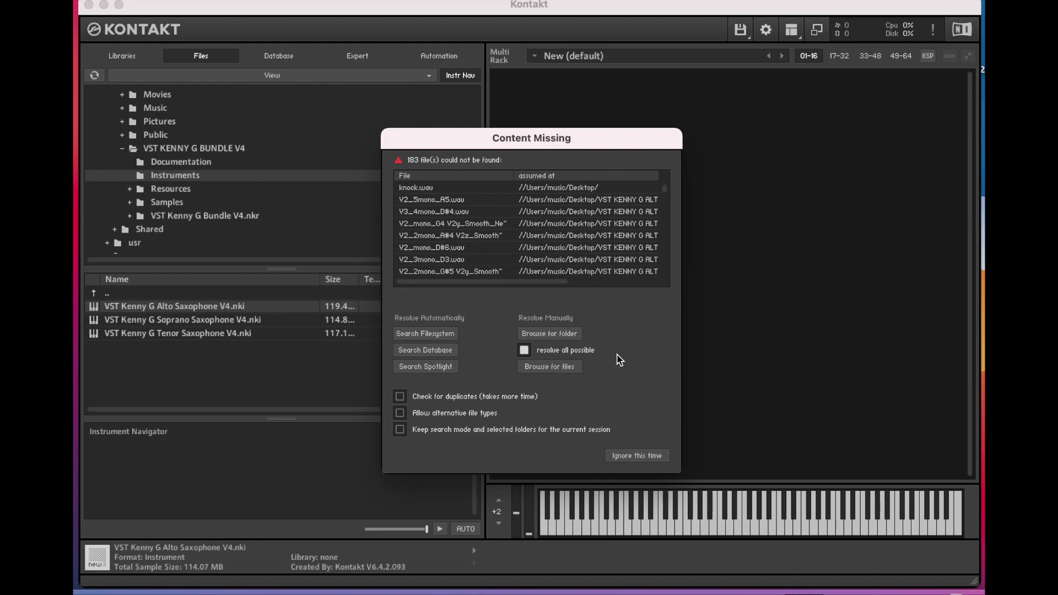
pyautogui.click(425, 367)
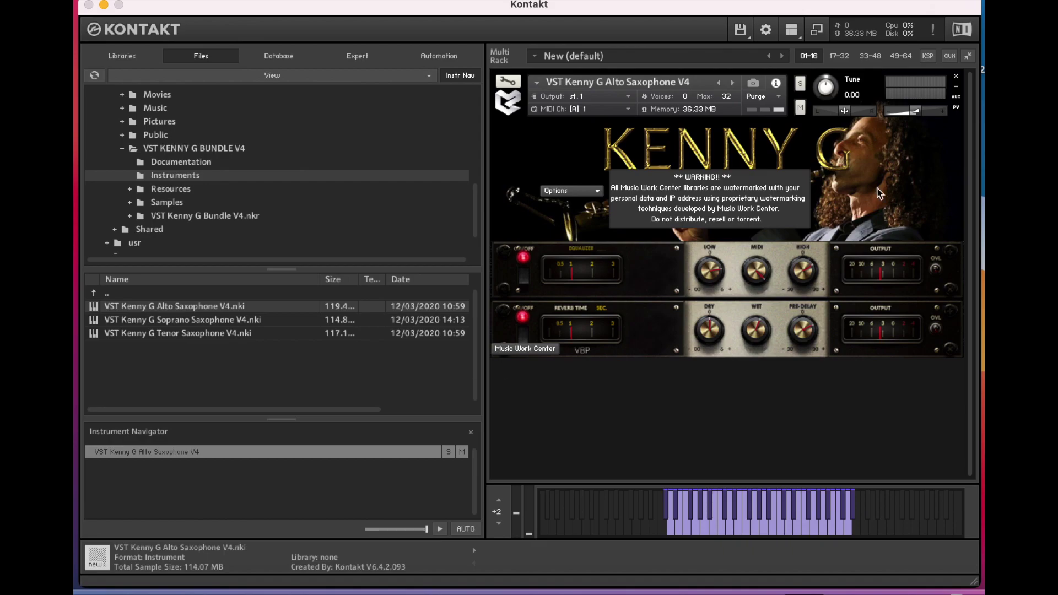
pyautogui.click(956, 77)
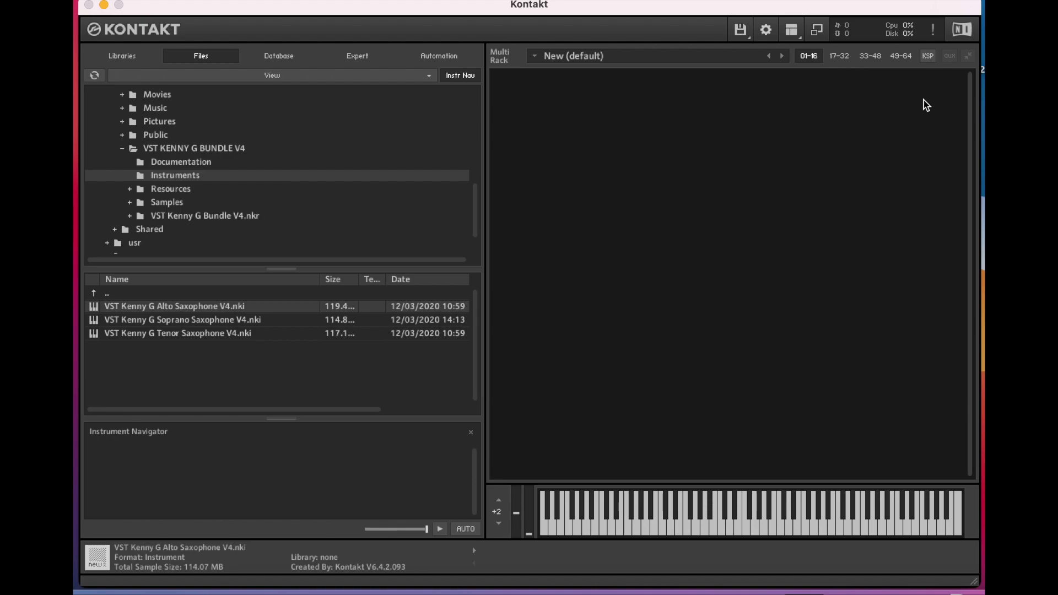
# Batch re-save the VST KENNY G BUNDLE V4 folder in the user's home folder, resolving the missing samples with a Spotlight search.
pyautogui.click(748, 36)
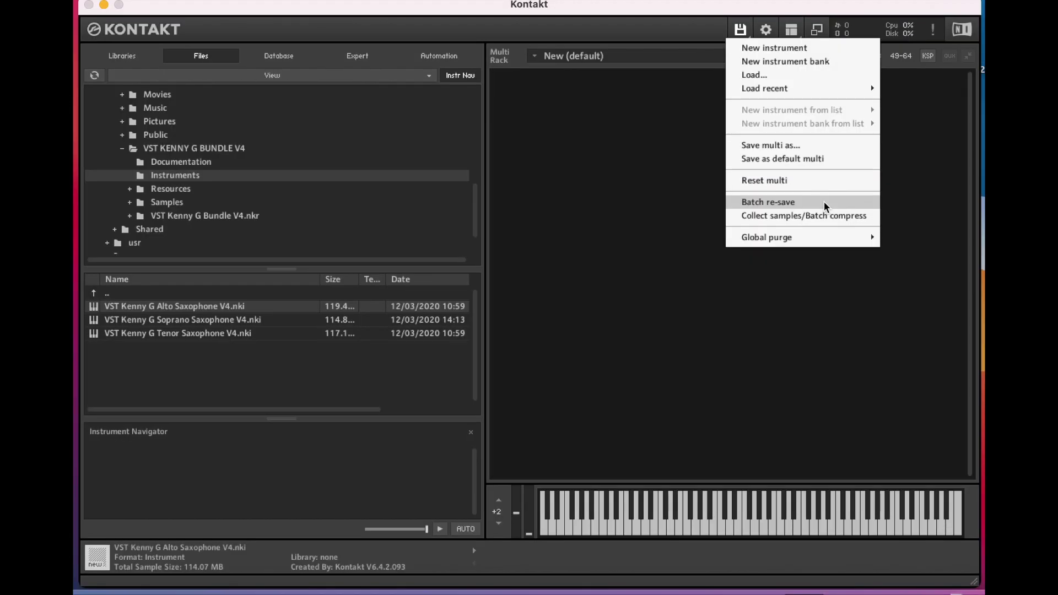
pyautogui.click(825, 201)
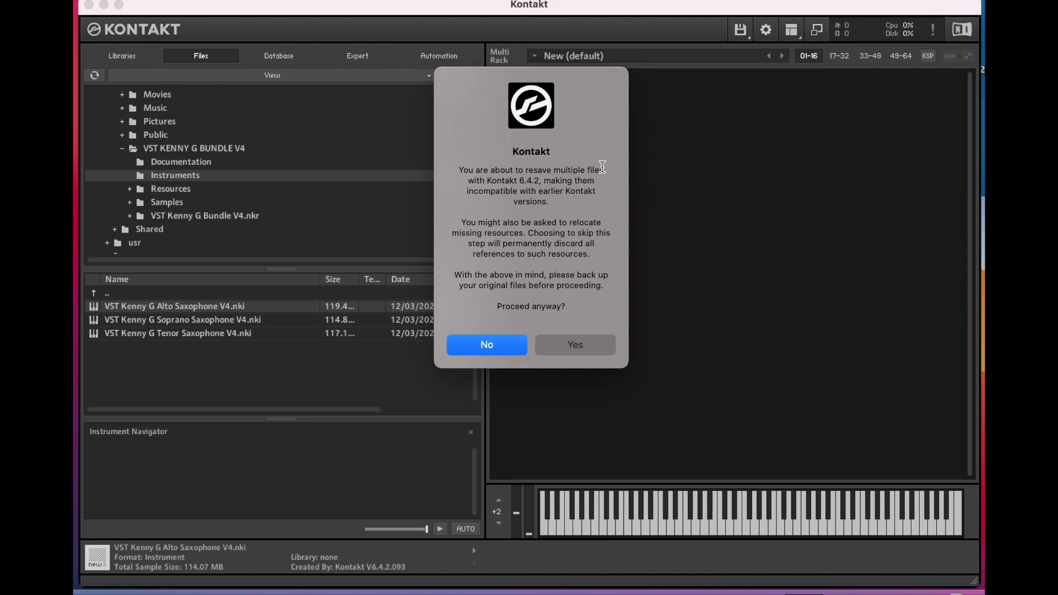
pyautogui.click(581, 345)
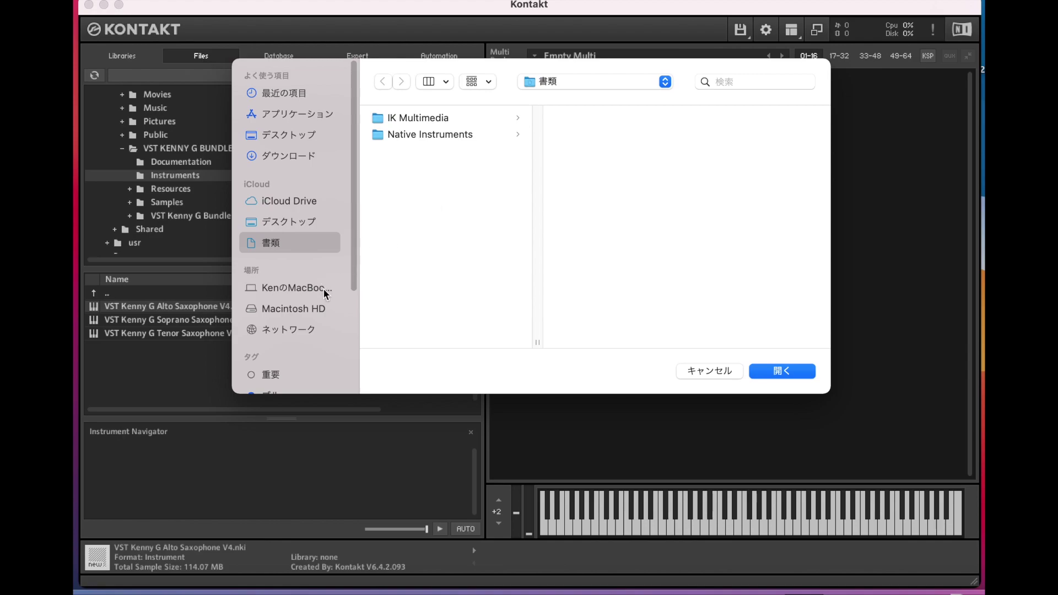
pyautogui.click(294, 309)
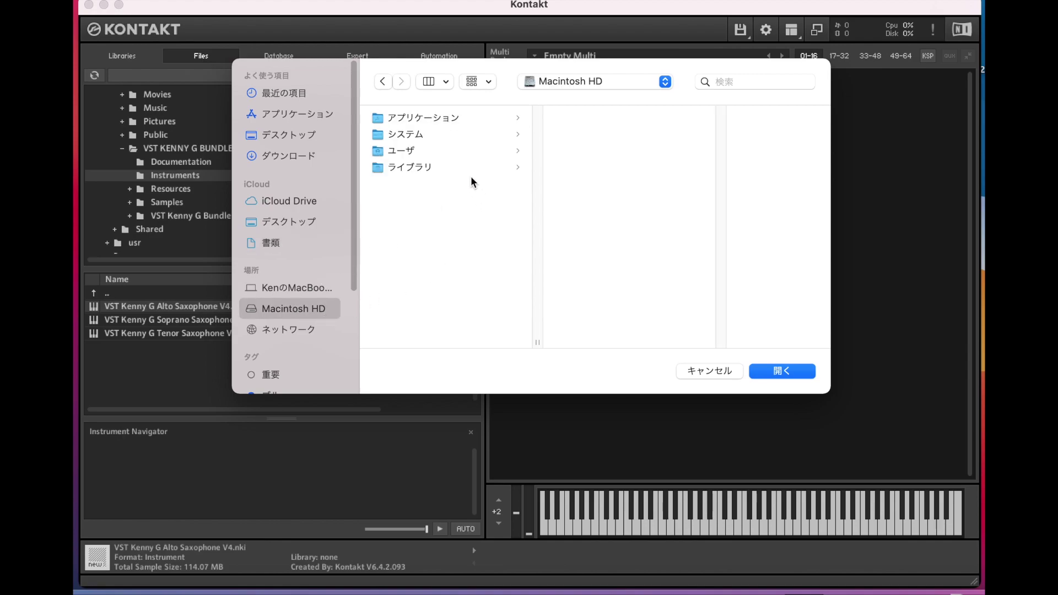
pyautogui.click(408, 157)
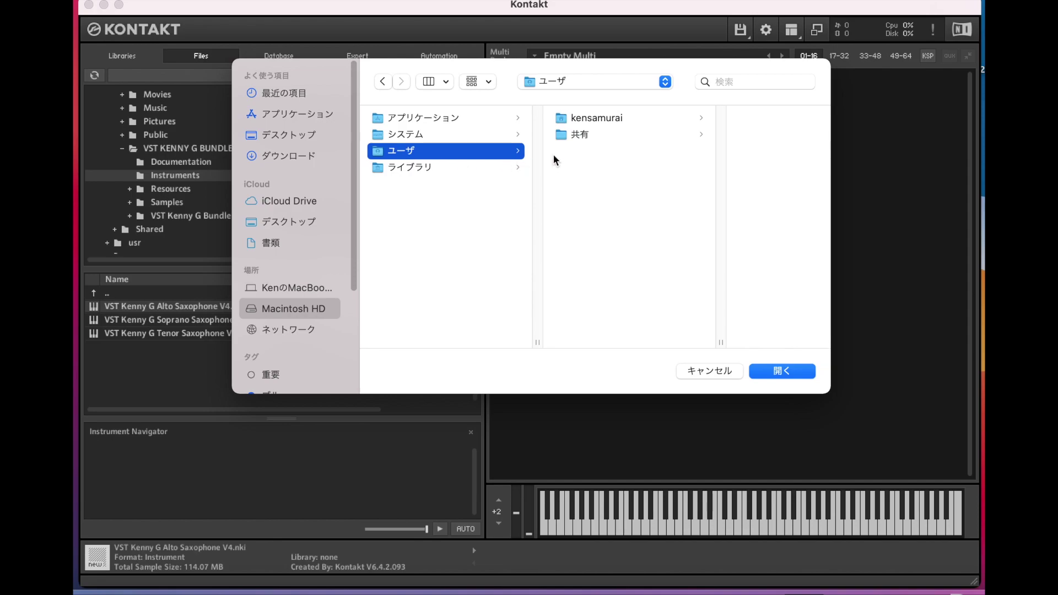
pyautogui.click(607, 118)
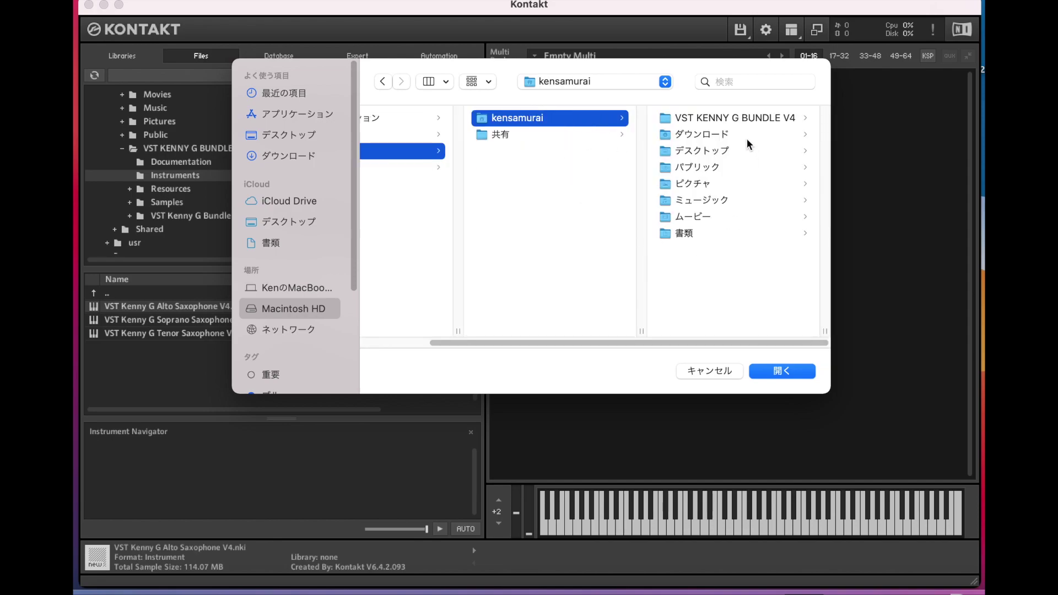
pyautogui.click(741, 120)
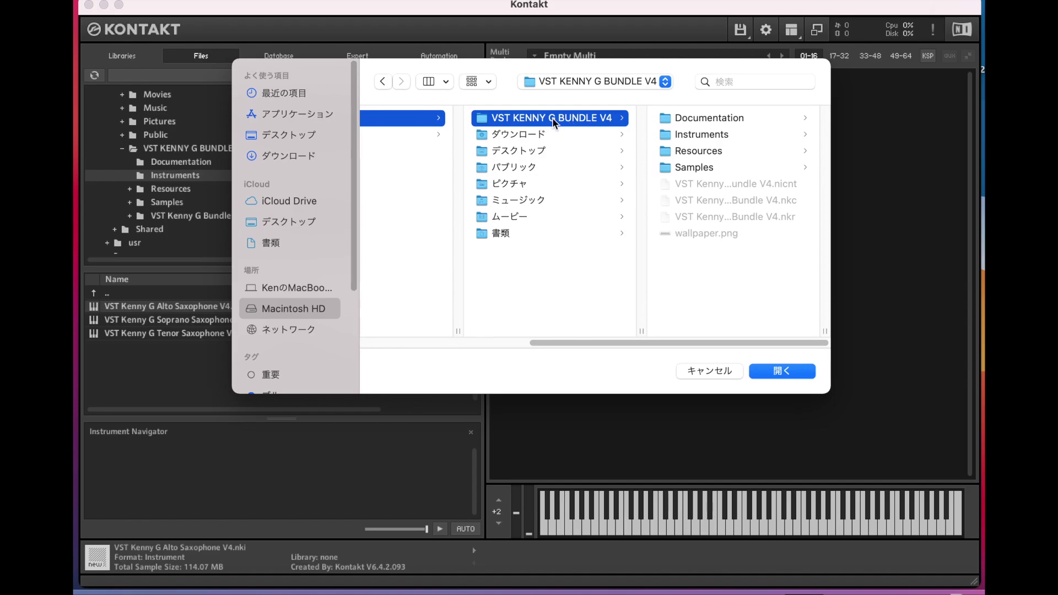
pyautogui.click(780, 370)
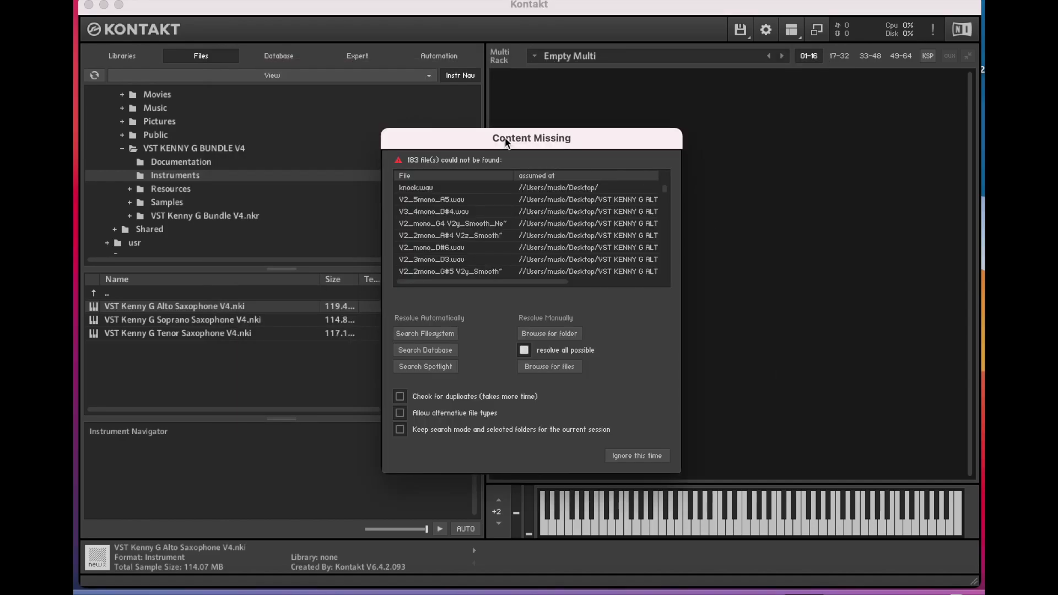
pyautogui.click(430, 368)
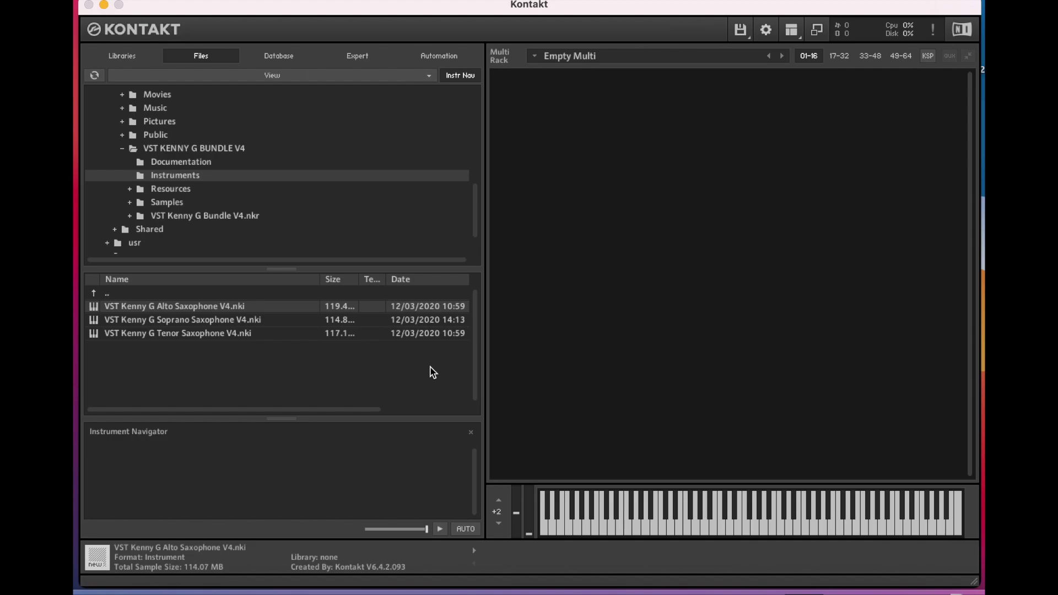
# Load VST Kenny G Alto Saxophone V4.nki into the multi rack to test the re-saved file, and remove it again.
pyautogui.click(218, 327)
pyautogui.click(253, 307)
pyautogui.moveTo(259, 306); pyautogui.dragTo(726, 244)
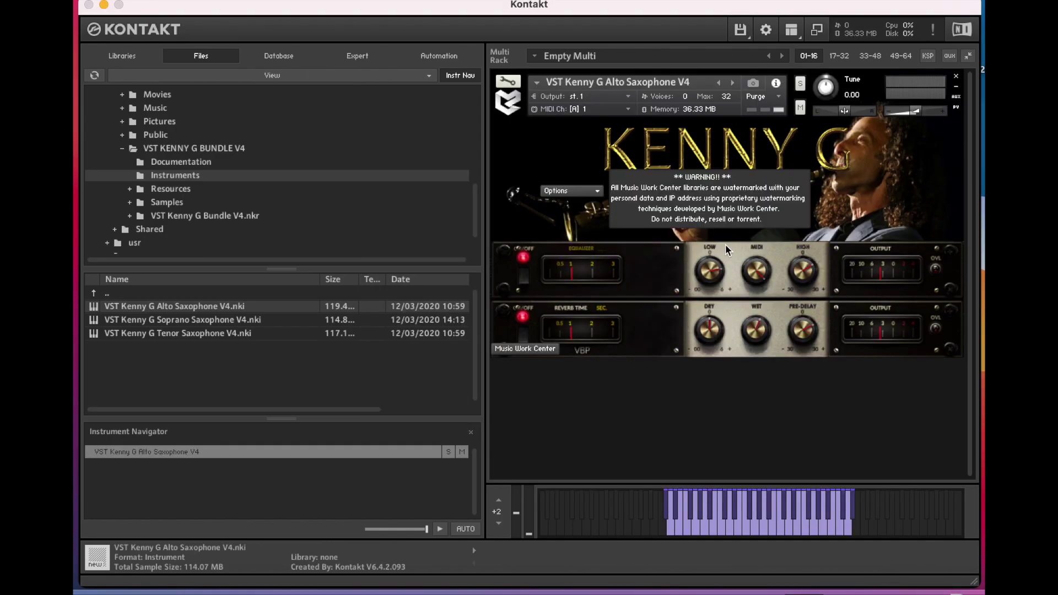
pyautogui.click(957, 77)
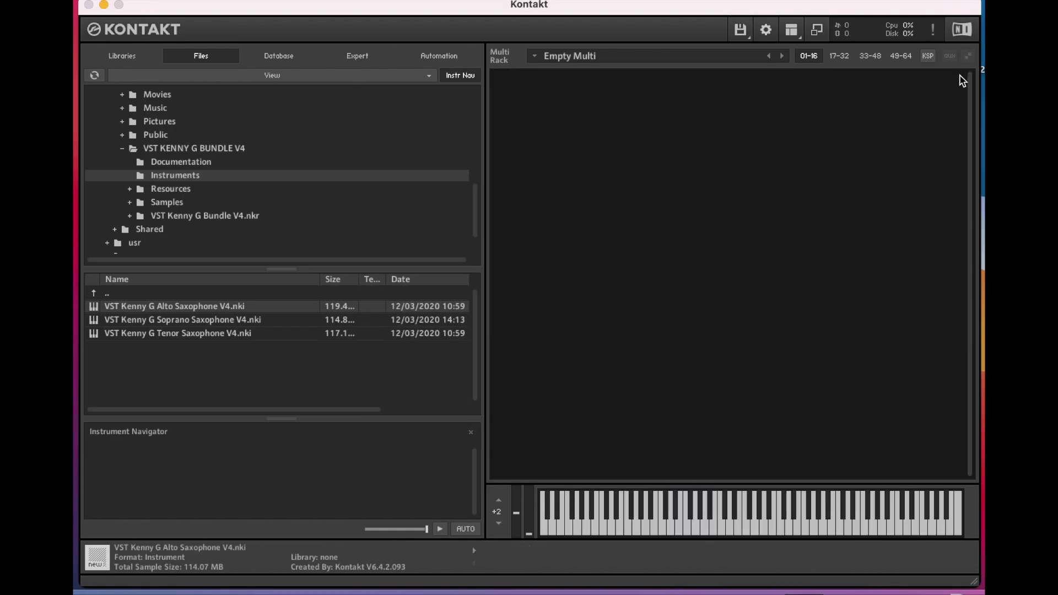
# Test VST Kenny G Soprano Saxophone V4.nki by loading it into the multi rack, and clear it from the rack.
pyautogui.click(236, 319)
pyautogui.moveTo(236, 320); pyautogui.dragTo(674, 220)
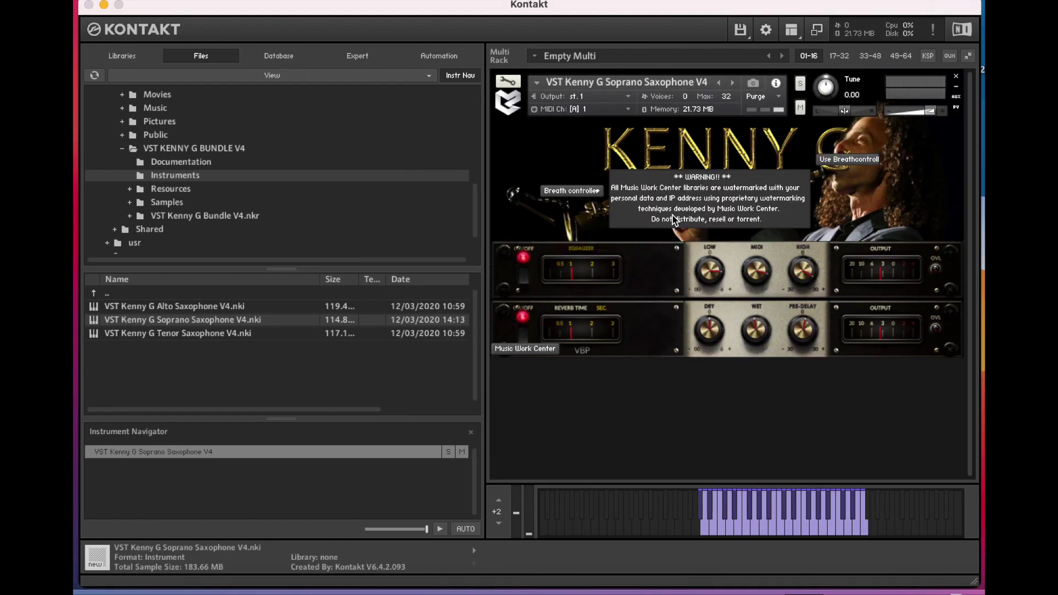
pyautogui.click(958, 77)
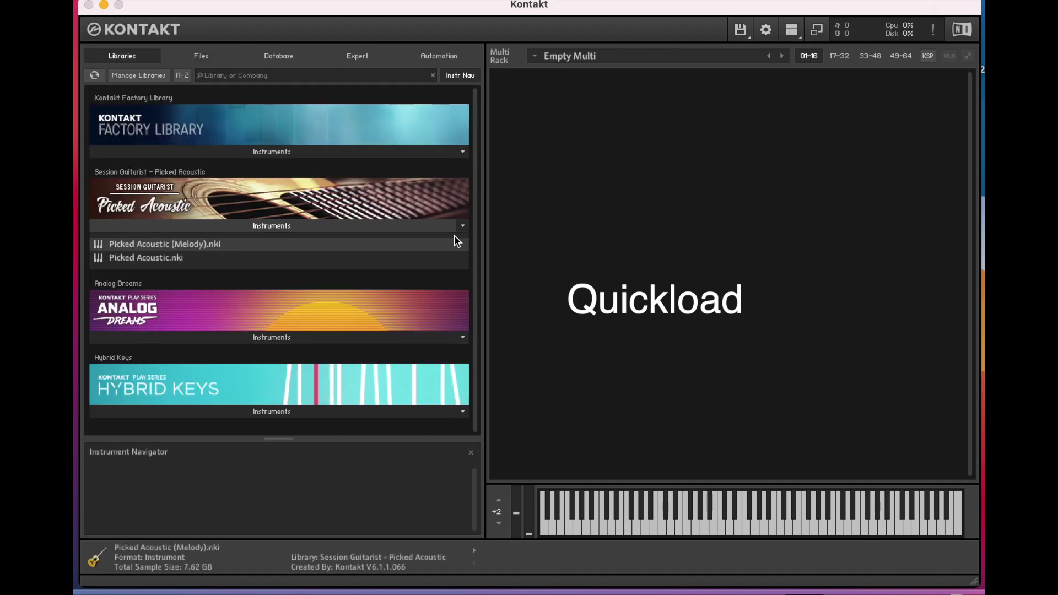
pyautogui.click(197, 57)
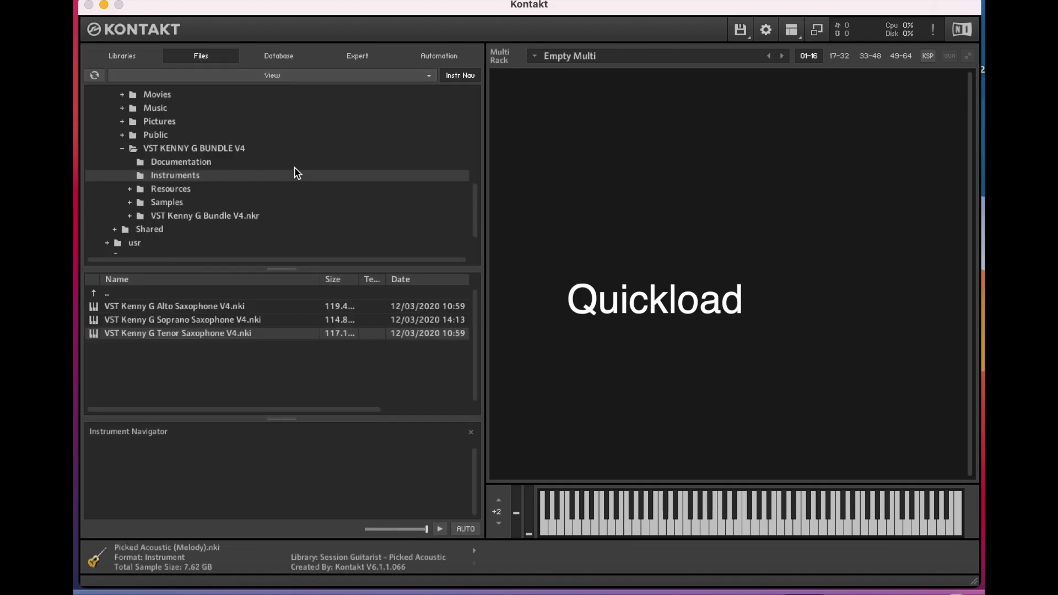
pyautogui.click(133, 57)
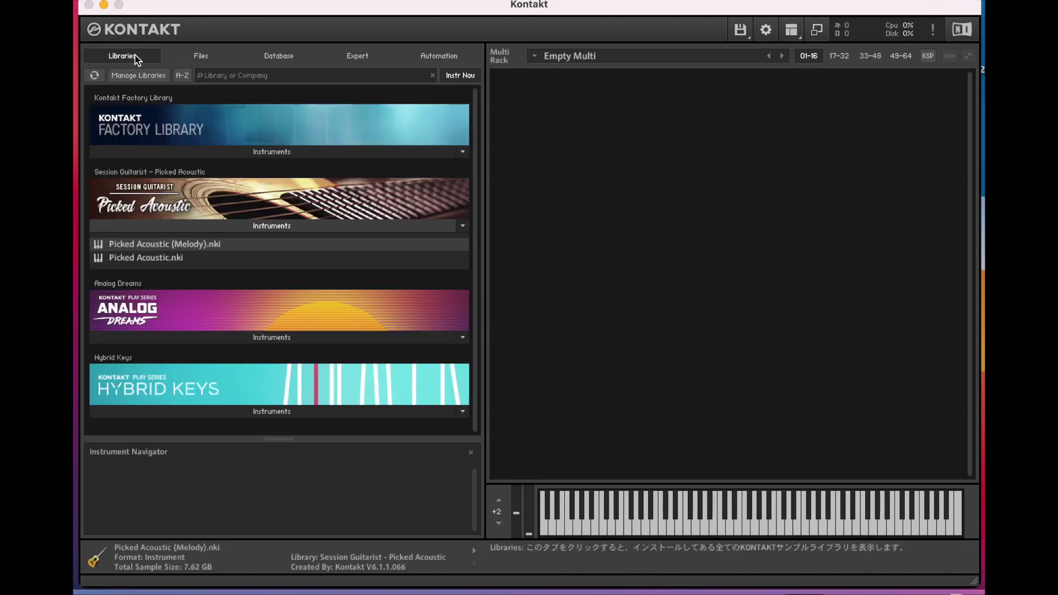
# Show the Quick-Load browser below the multi rack and enlarge its area.
pyautogui.click(796, 35)
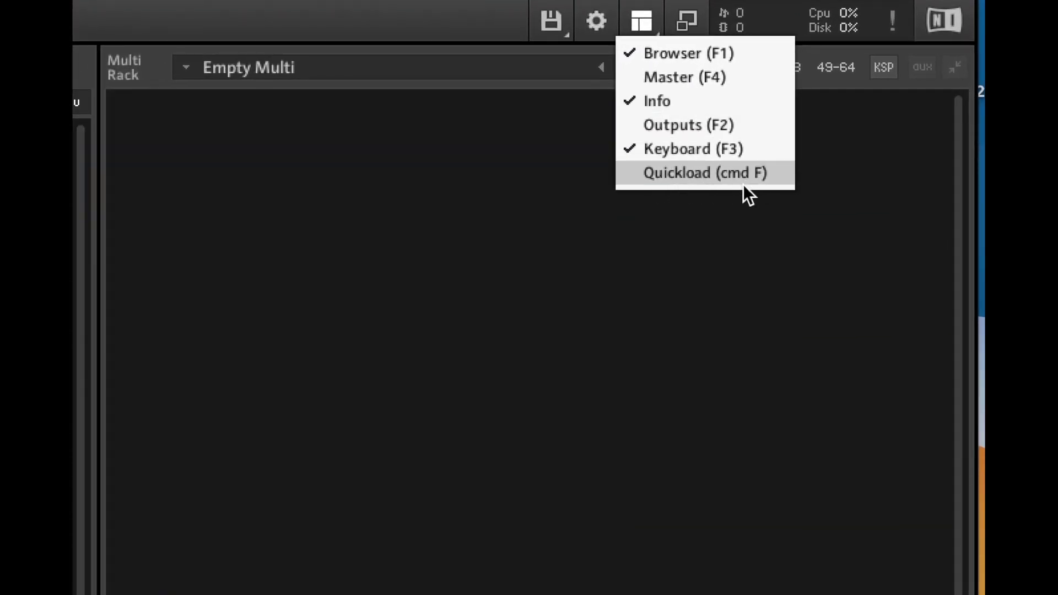
pyautogui.click(648, 174)
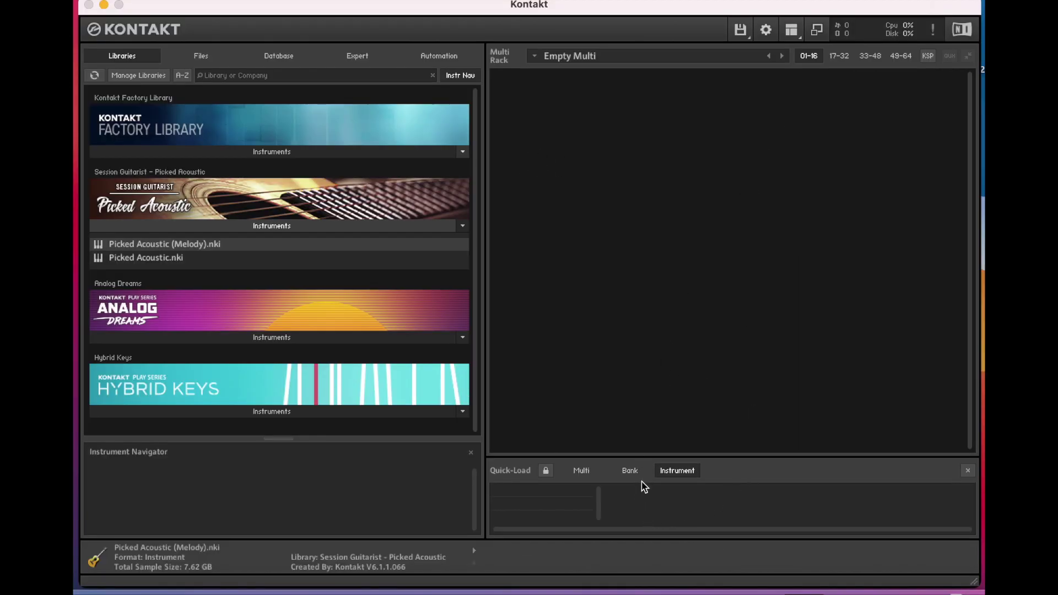
pyautogui.moveTo(640, 457); pyautogui.dragTo(641, 366)
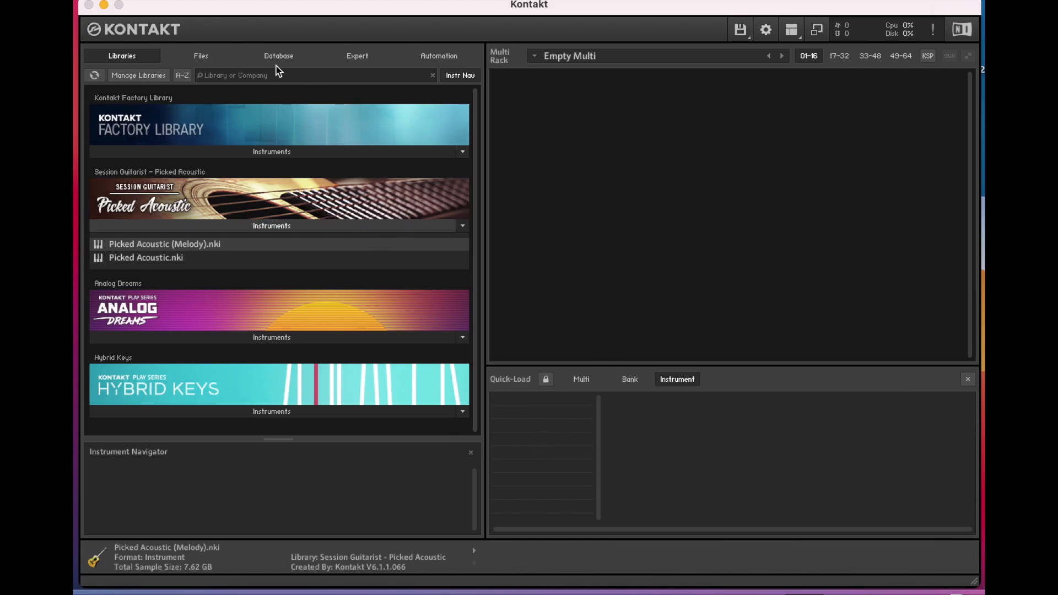
# Add the Kenny G alto, soprano and tenor saxophone V4 instrument files to the Quick-Load instrument list.
pyautogui.click(198, 57)
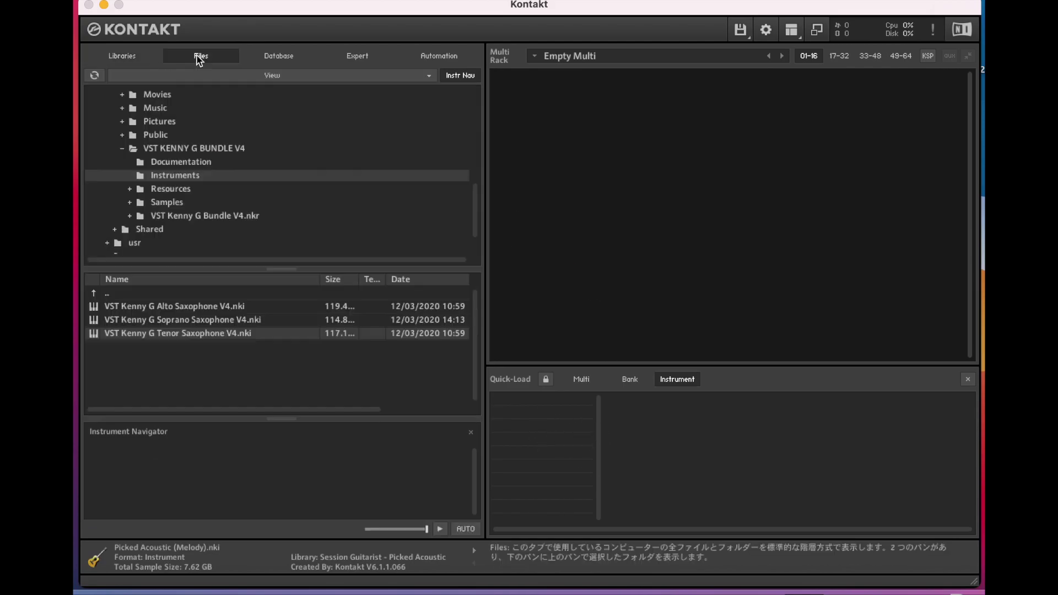
pyautogui.click(205, 307)
pyautogui.moveTo(180, 311); pyautogui.dragTo(537, 440)
pyautogui.moveTo(203, 322); pyautogui.dragTo(528, 441)
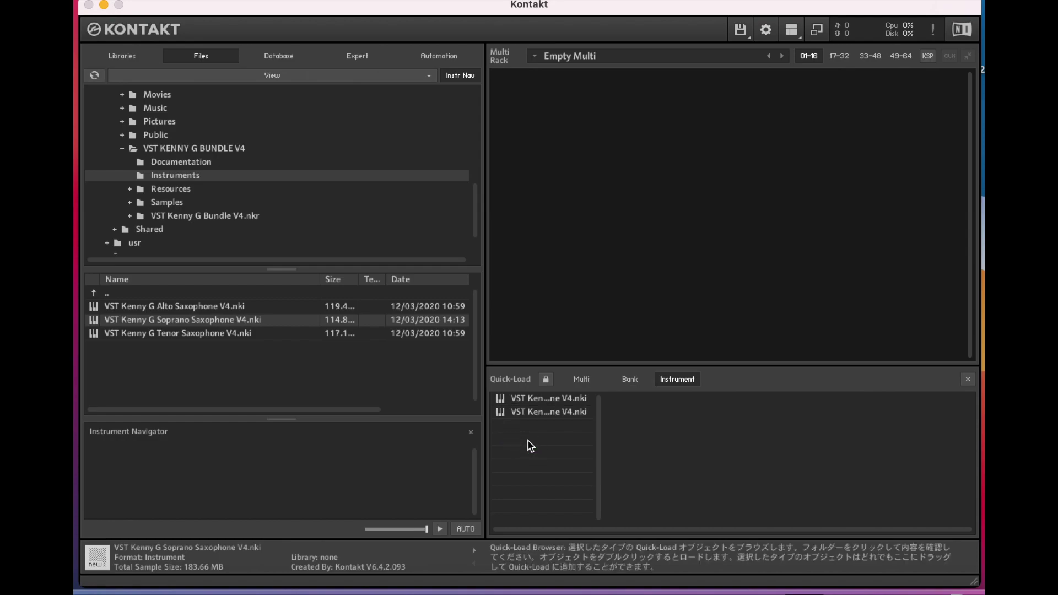
pyautogui.click(222, 336)
pyautogui.moveTo(219, 338); pyautogui.dragTo(540, 456)
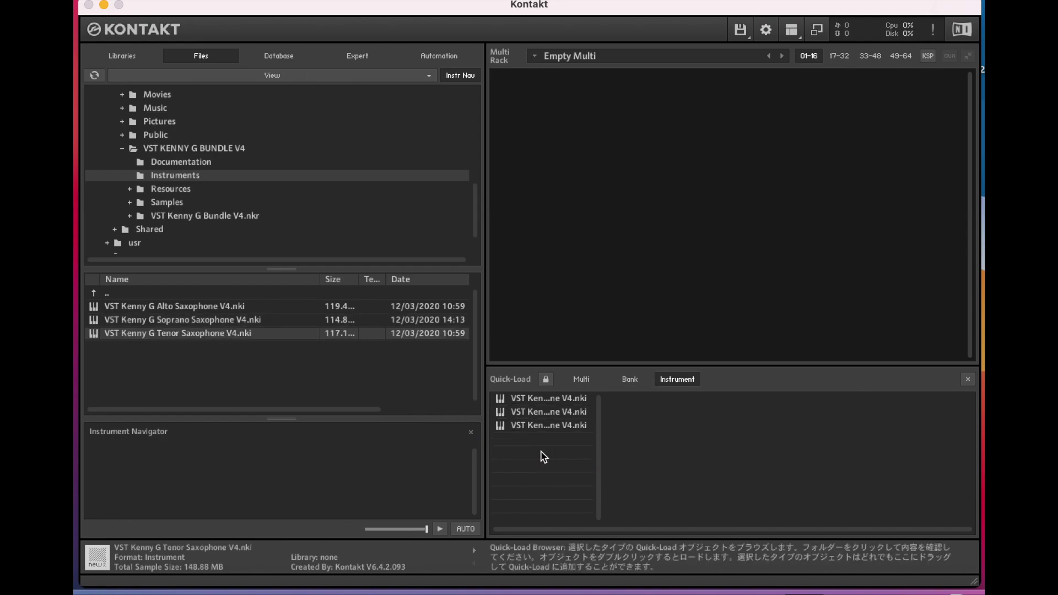
# With the library list showing, shrink the Quick-Load area and test-load its alto saxophone entry into the rack, removing it again.
pyautogui.click(146, 57)
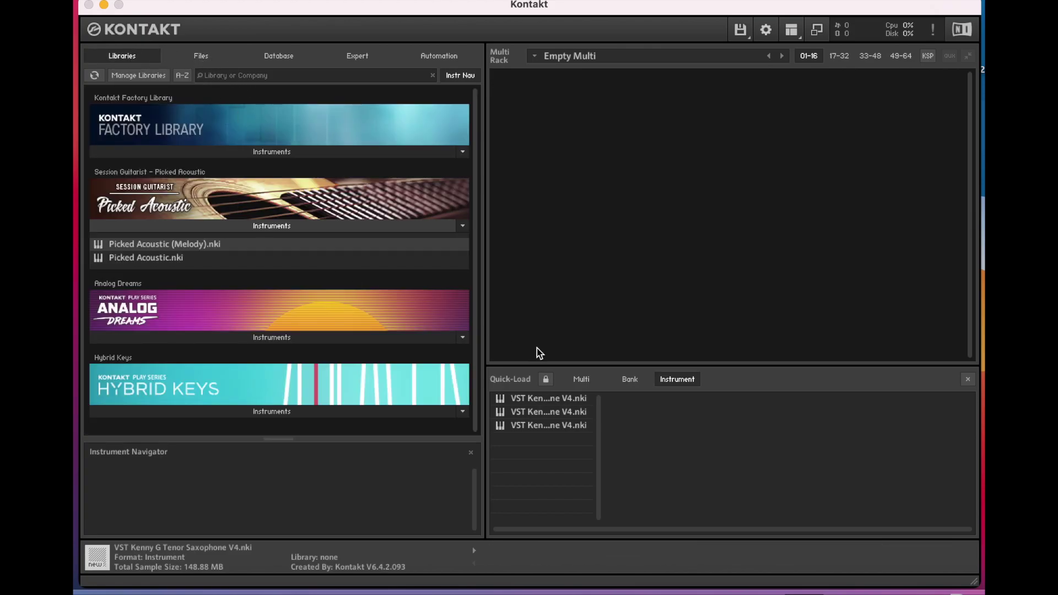
pyautogui.moveTo(800, 368); pyautogui.dragTo(661, 437)
pyautogui.moveTo(568, 468); pyautogui.dragTo(735, 258)
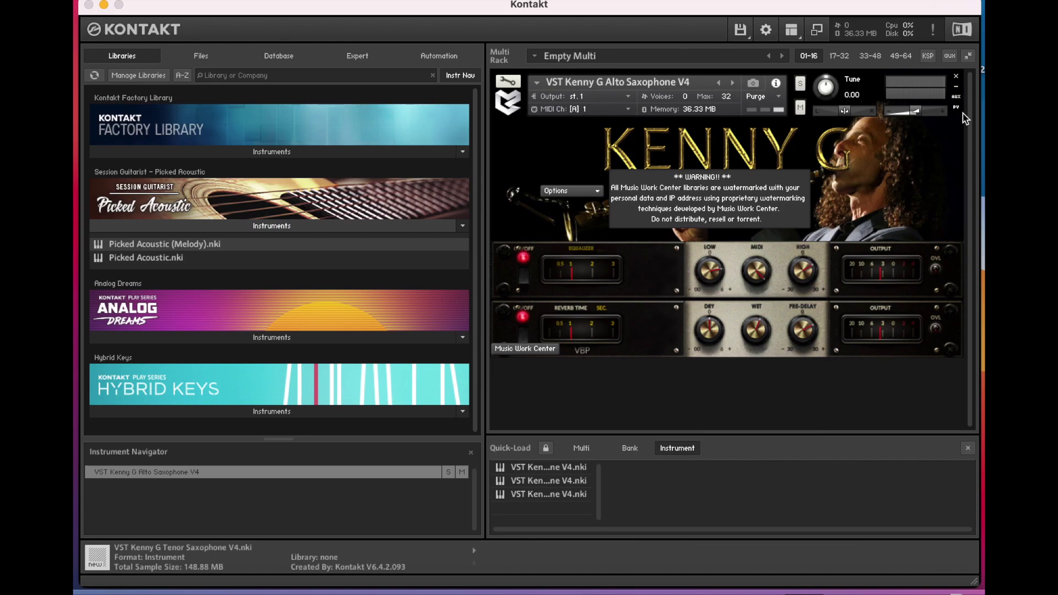
pyautogui.click(957, 76)
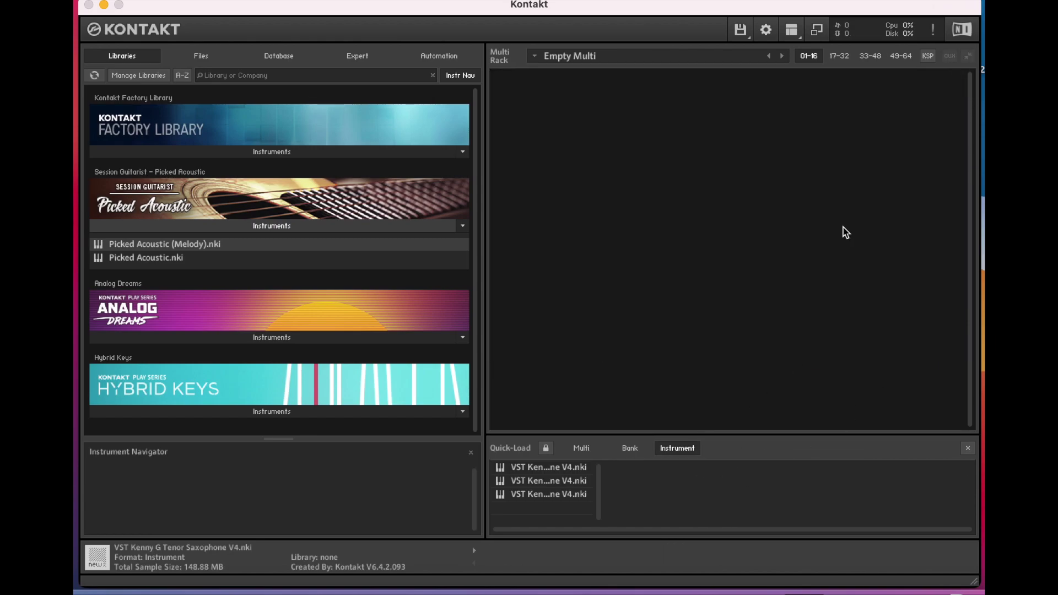
# Delete the third and second saxophone entries from the Quick-Load instrument list, keeping only the first.
pyautogui.rightClick(560, 495)
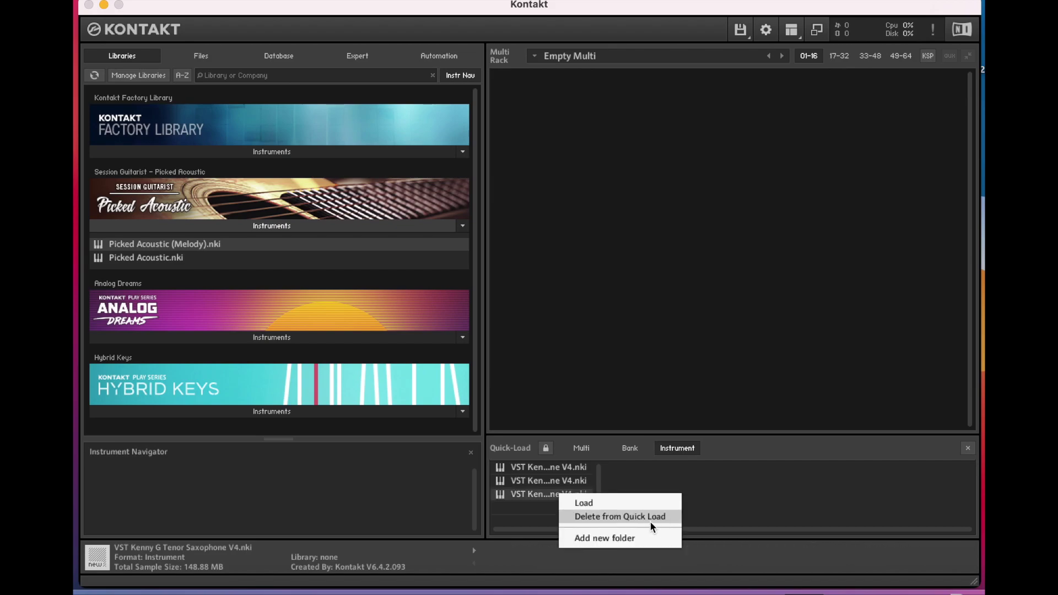
pyautogui.click(650, 523)
pyautogui.click(574, 481)
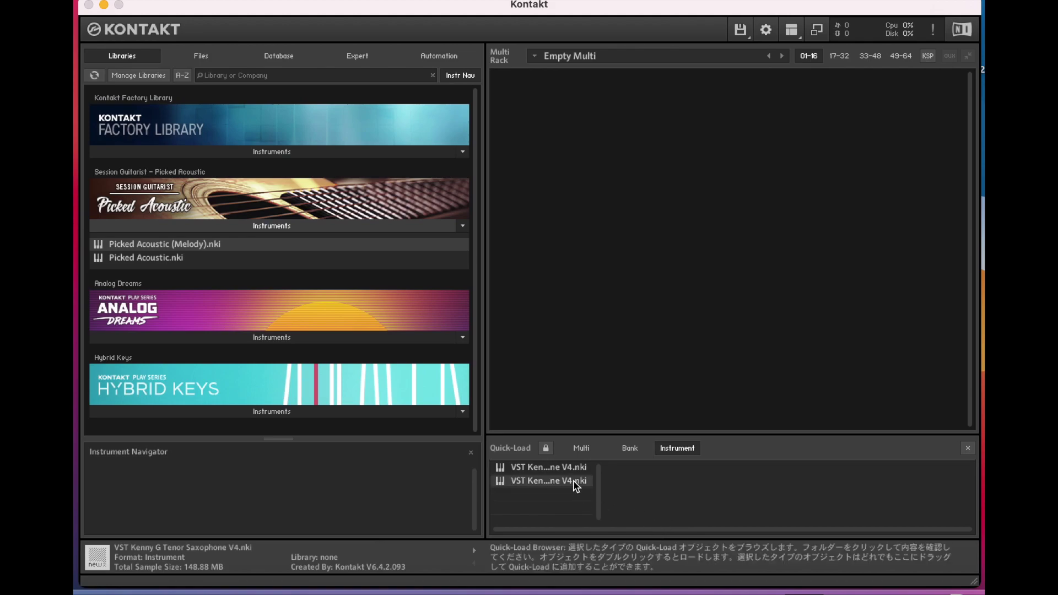
pyautogui.press('Delete')
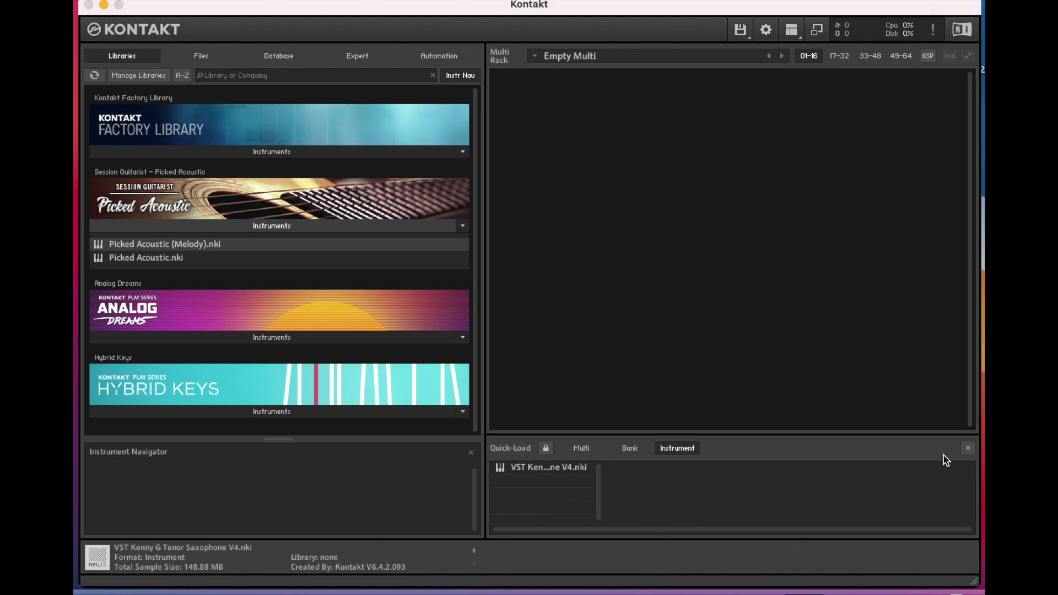